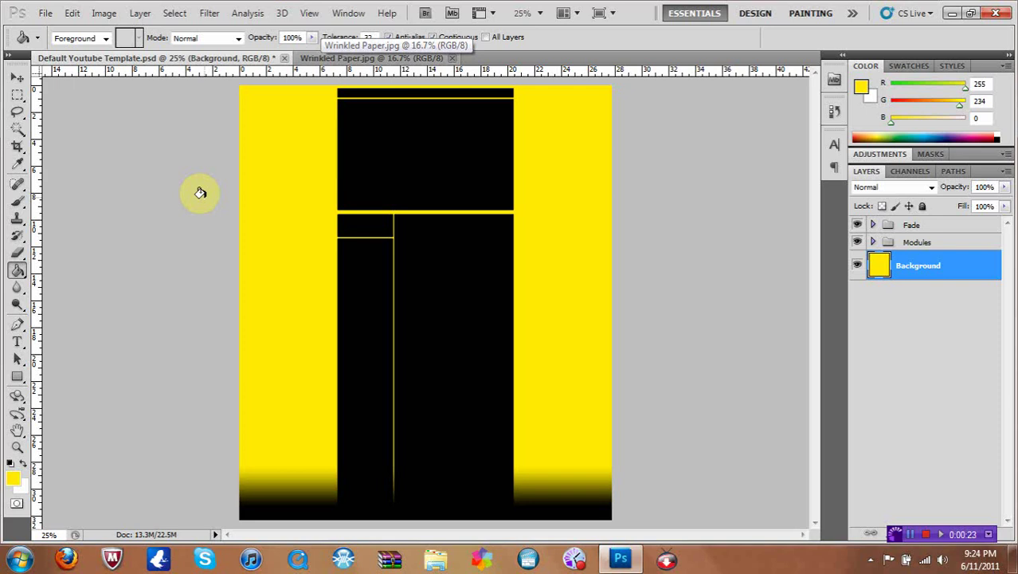
Step: In Wrinkled Paper.jpg, create a horizontal text box over the torn, crumpled area at the bottom of the page
click(326, 59)
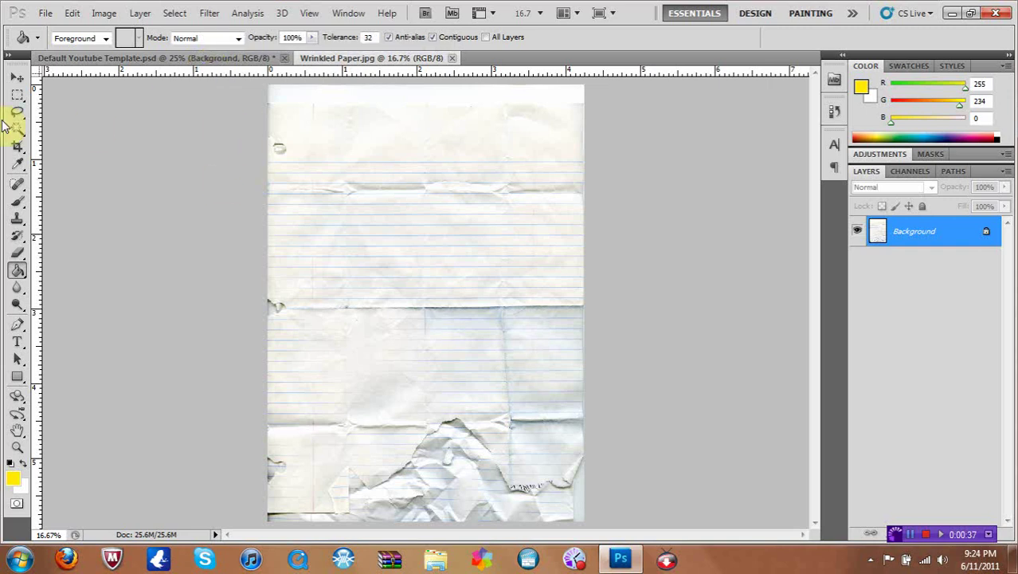
click(79, 62)
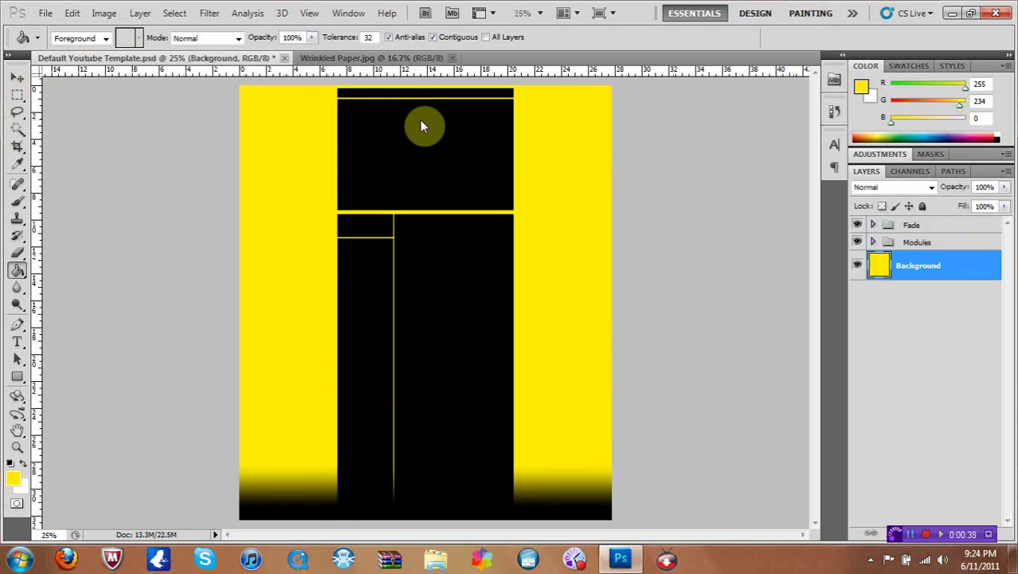
click(412, 63)
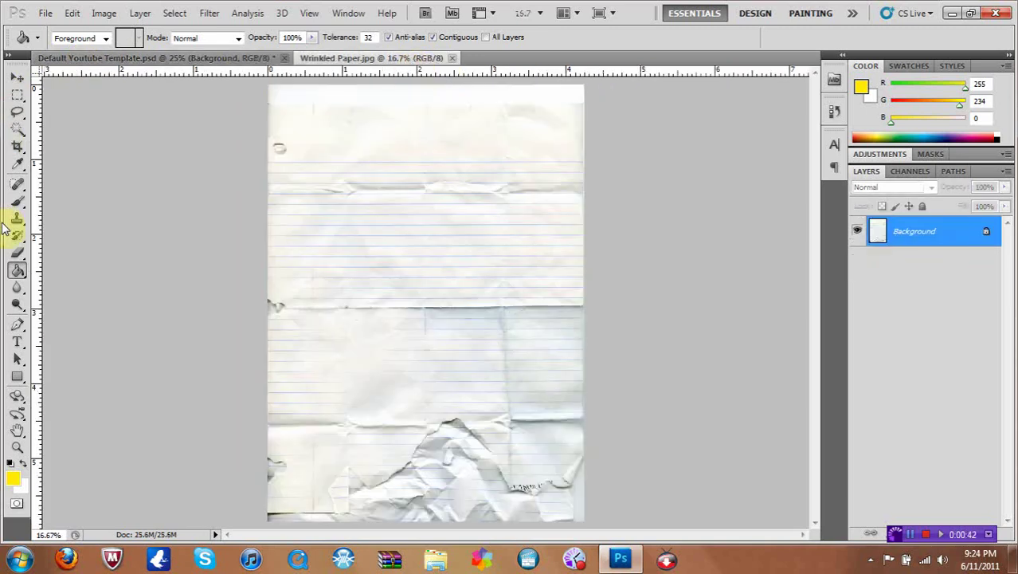
click(17, 341)
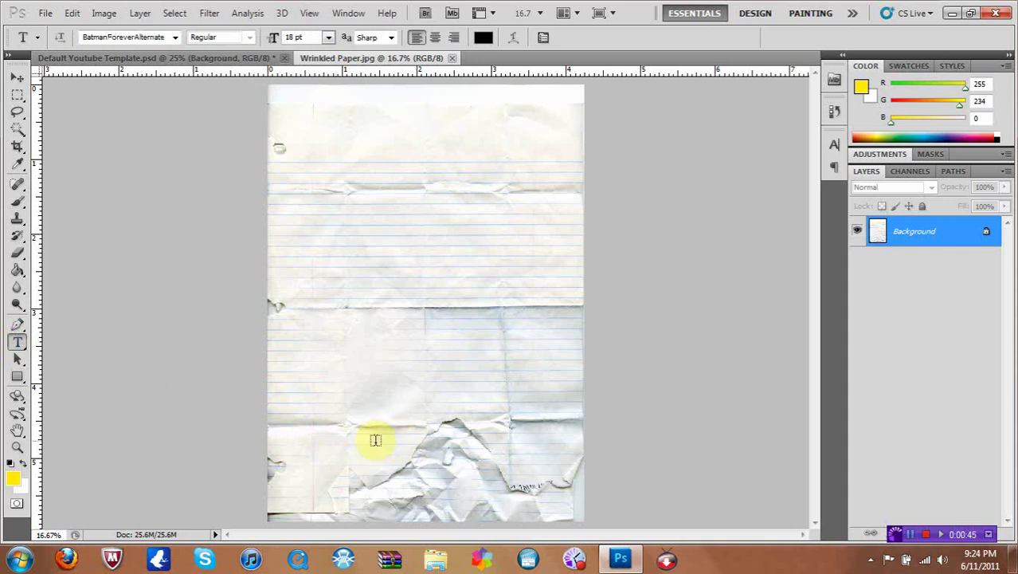
drag(375, 445, 548, 505)
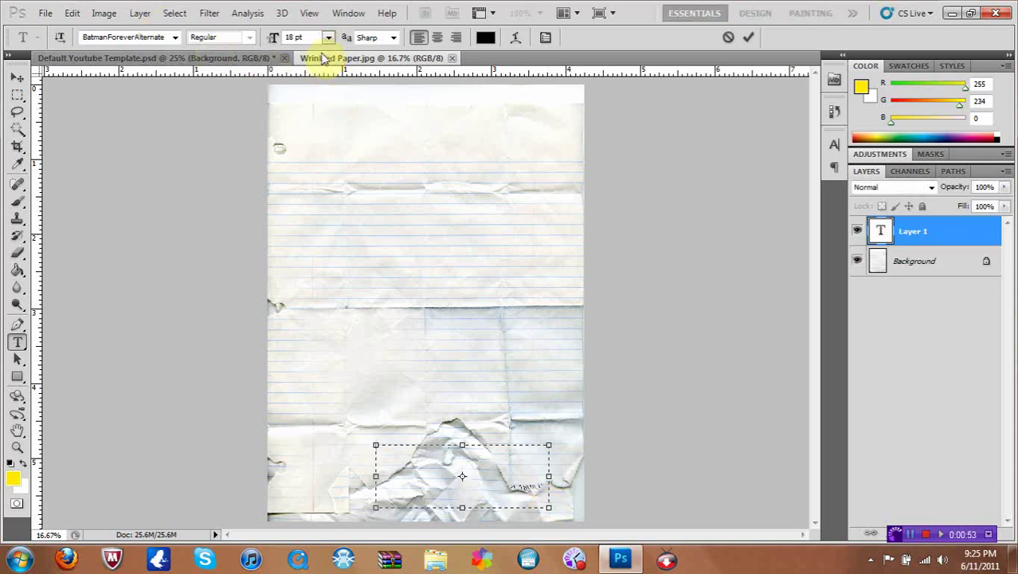
click(153, 37)
click(173, 37)
click(169, 38)
click(328, 38)
click(318, 225)
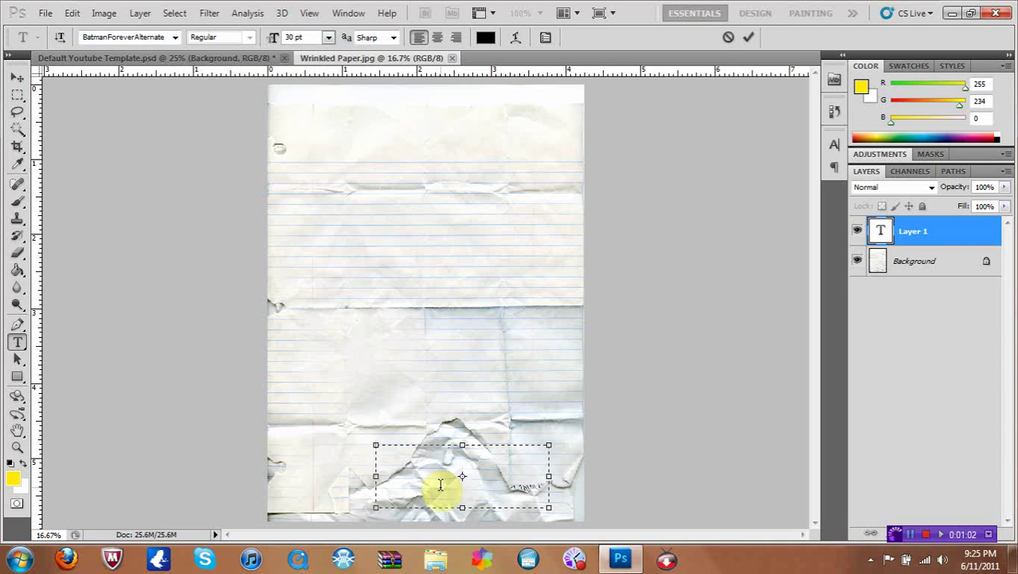
text(I)
key(BackSpace)
text(IO)
key(BackSpace)
text(ELMEN-TAL)
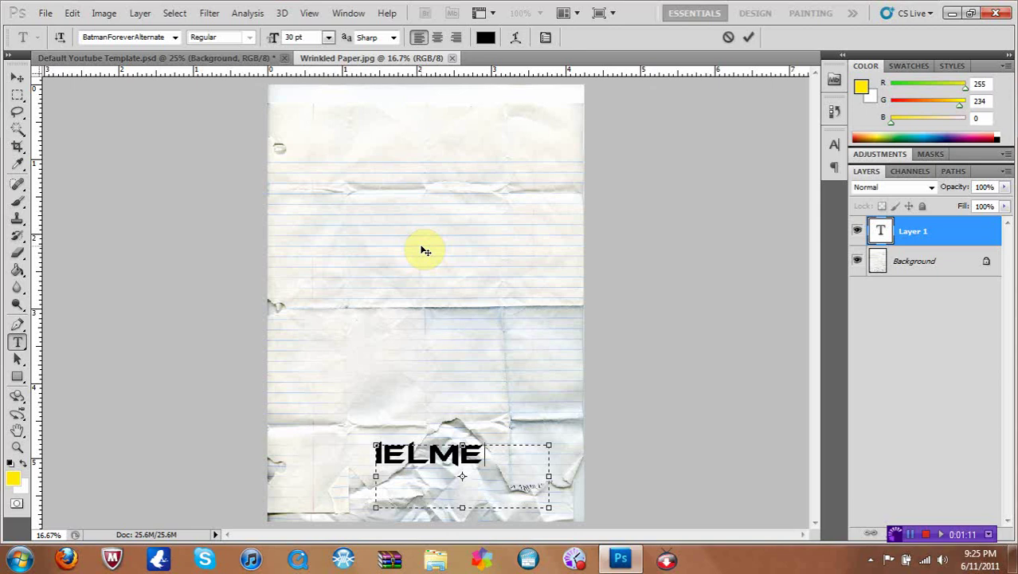
key(BackSpace)
key(BackSpace)
key(BackSpace)
key(BackSpace)
key(BackSpace)
key(BackSpace)
key(BackSpace)
key(BackSpace)
key(BackSpace)
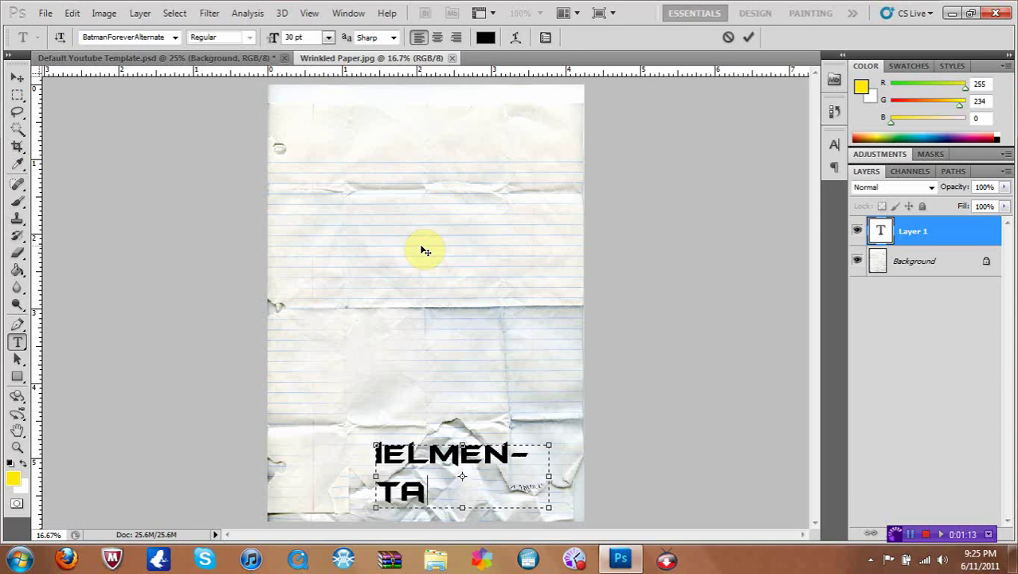
key(BackSpace)
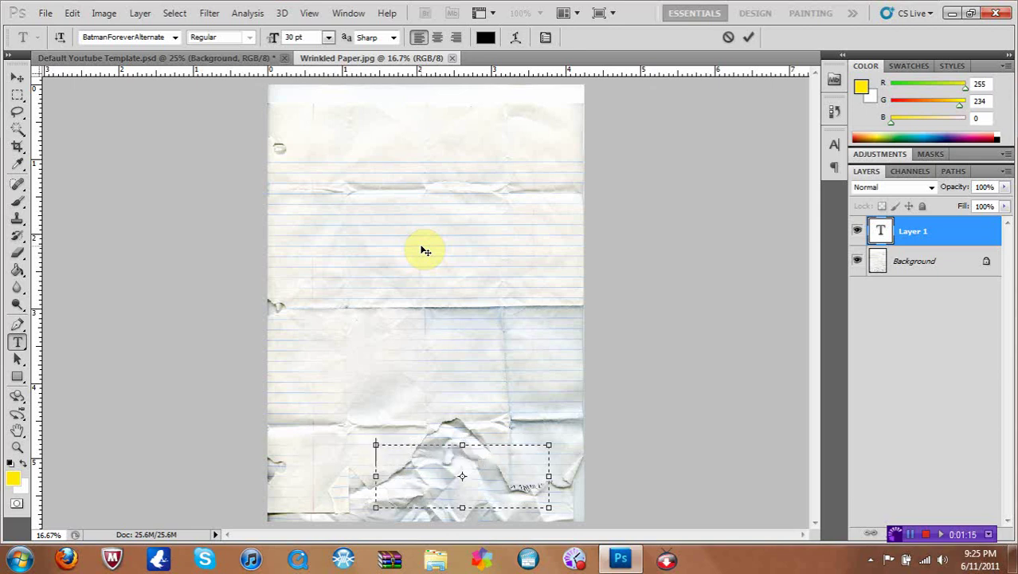
Step: Set the text size to 24 pt and enter IELEMENTAL, widening the text box so the word fits on one line
click(327, 38)
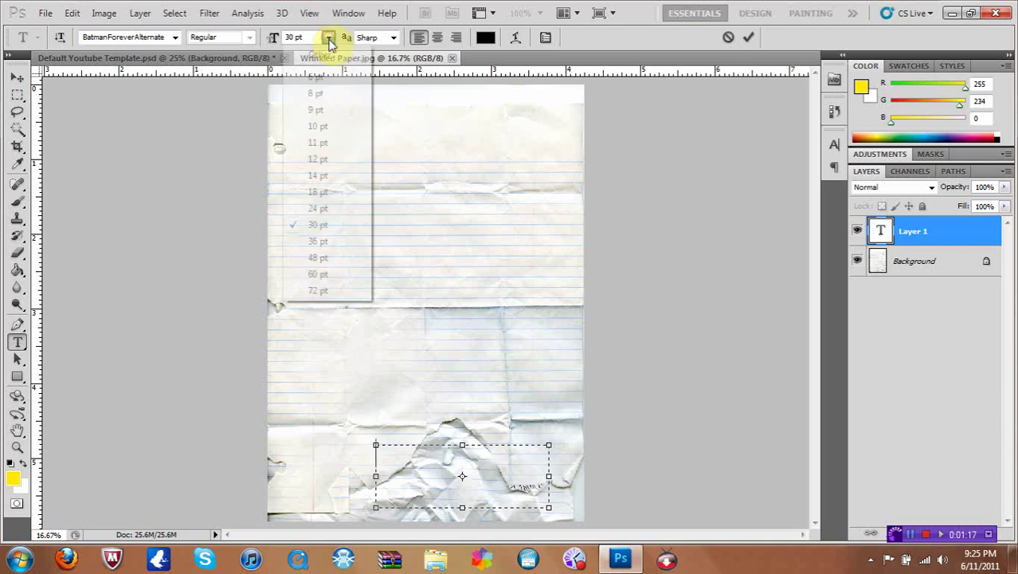
click(323, 208)
text(IELEMENTAL)
key(BackSpace)
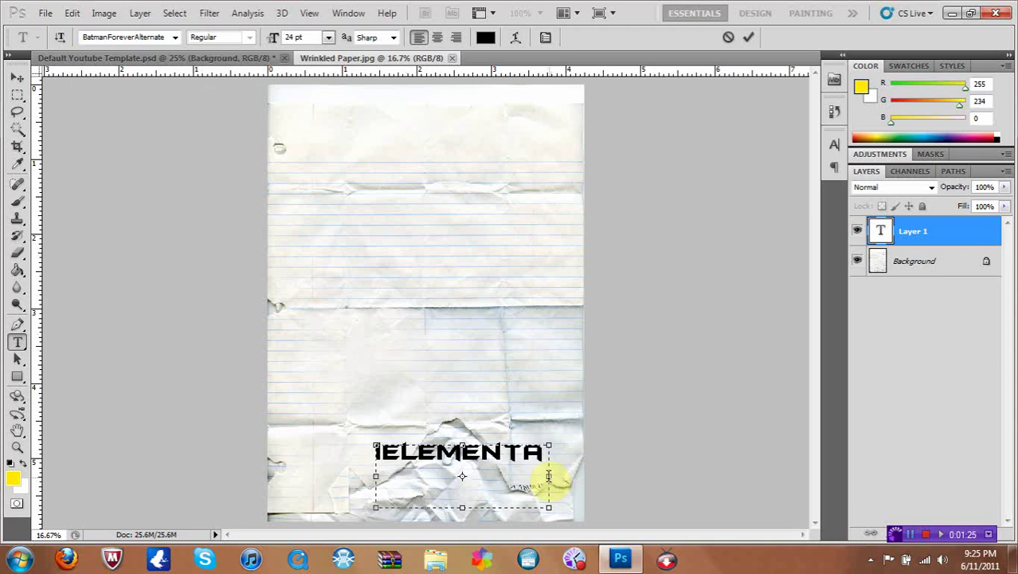
drag(550, 477, 568, 477)
text(L)
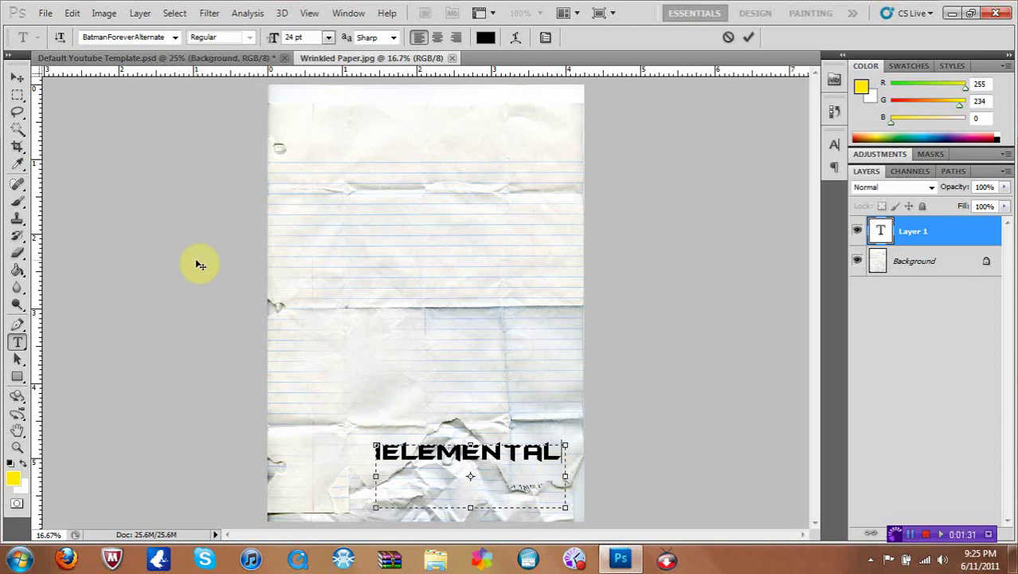
Step: Select all the letters of the IELEMENTAL text with the Magic Wand tool, adding each letter to the selection
click(17, 130)
right_click(18, 132)
click(45, 129)
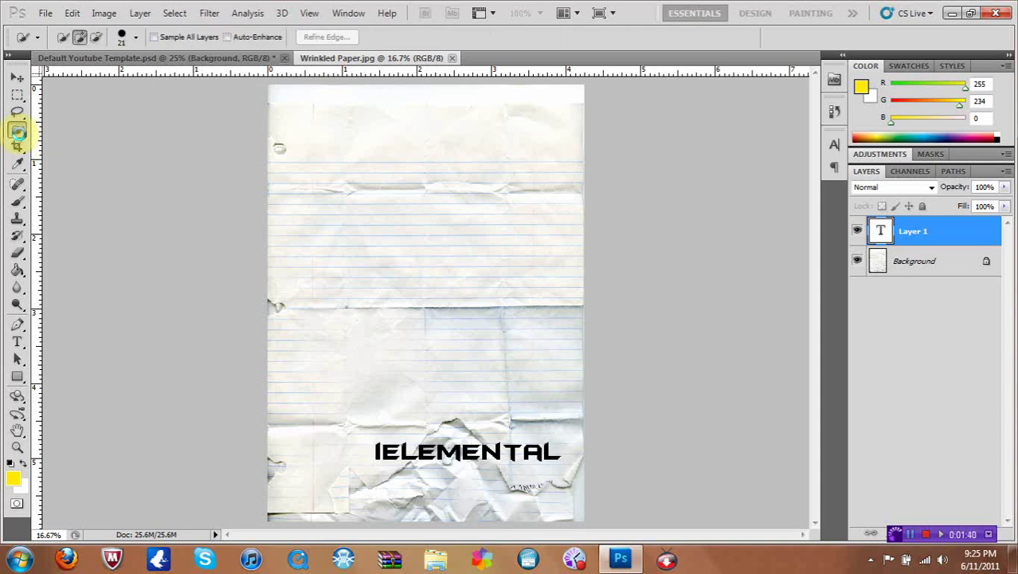
right_click(13, 137)
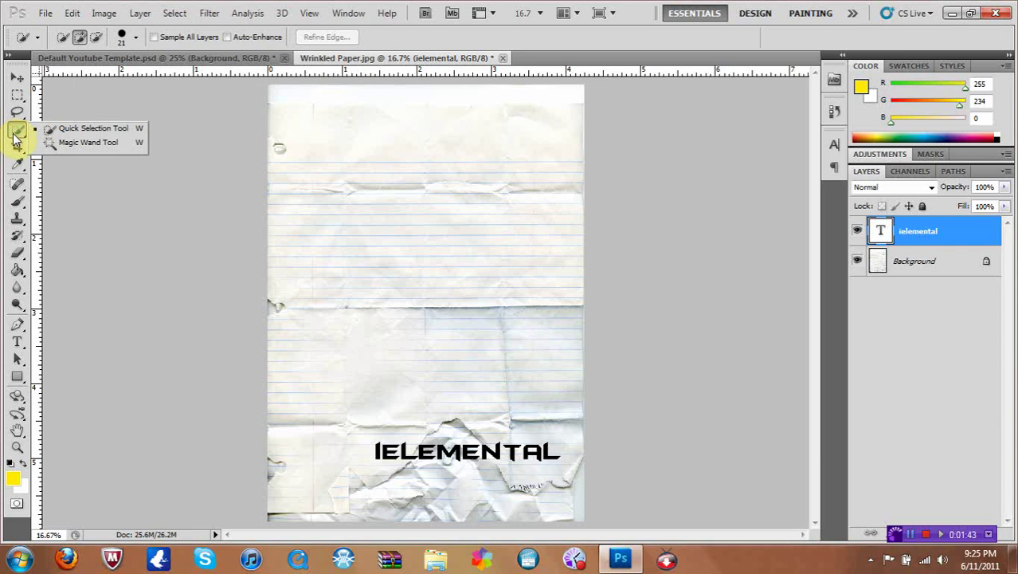
click(60, 146)
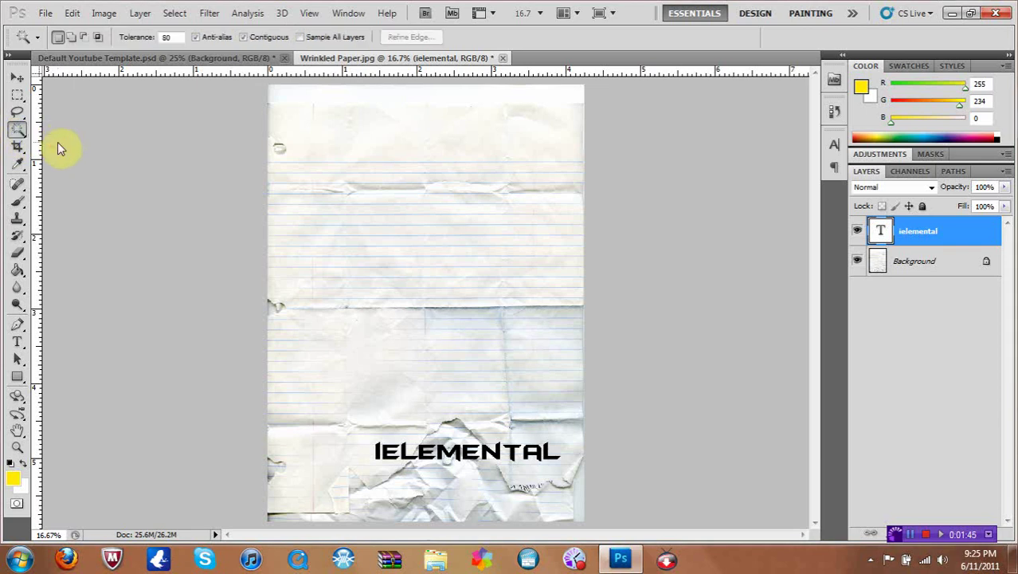
click(381, 451)
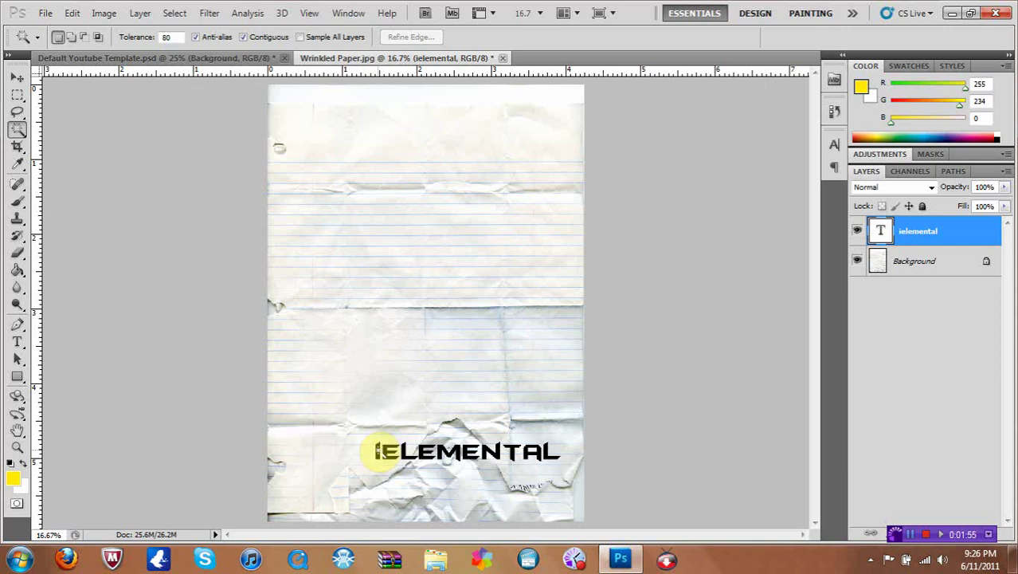
shift+click(385, 451)
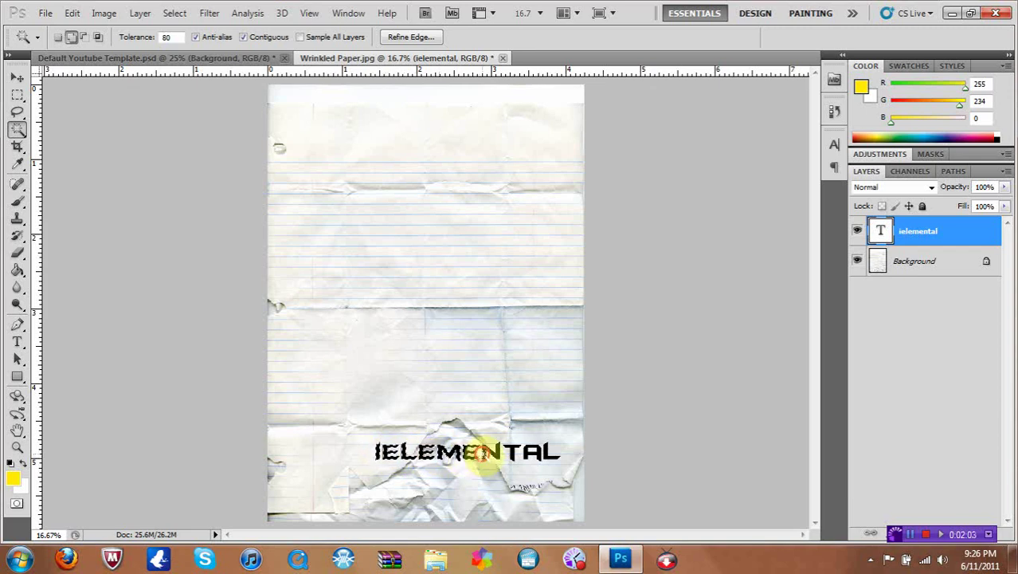
shift+click(529, 461)
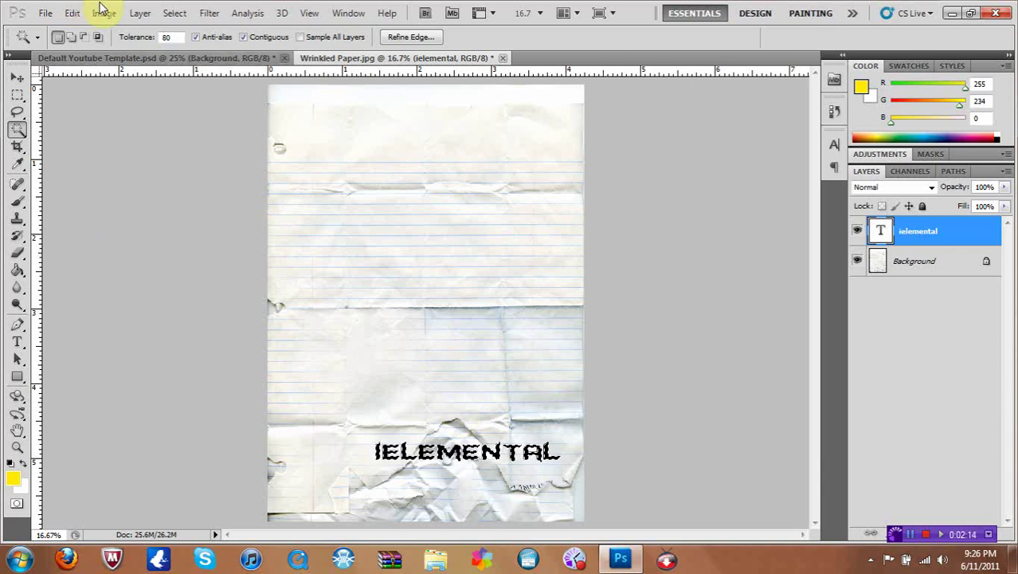
Step: Expand the selection around the letters by 20 pixels
click(170, 16)
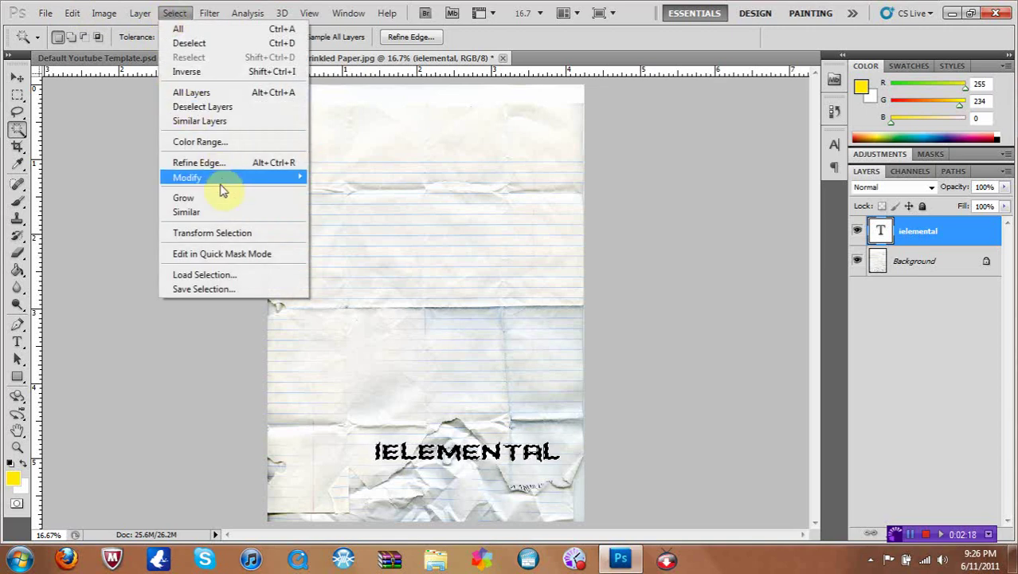
mouse_move(256, 181)
click(336, 204)
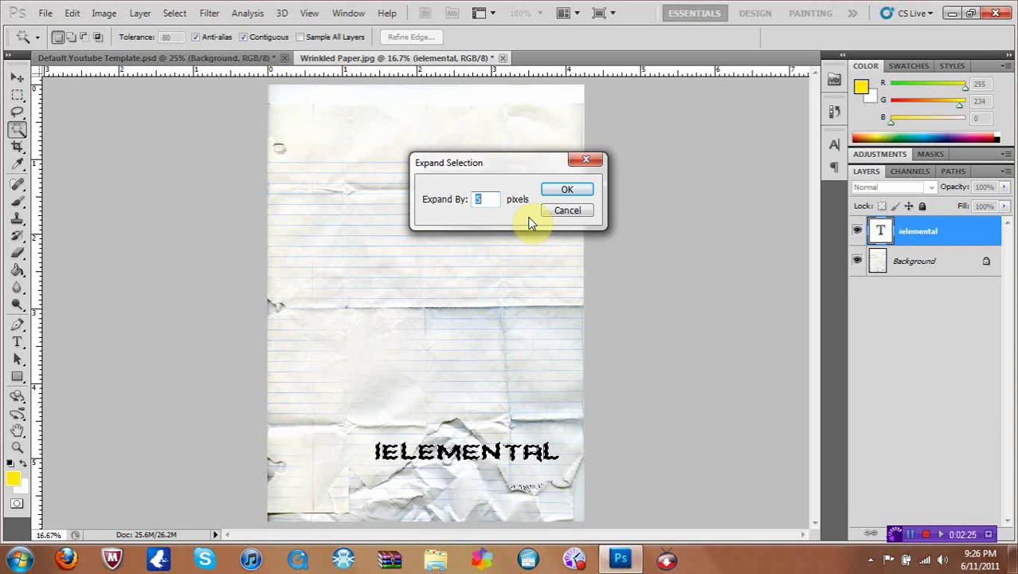
text(20)
key(Return)
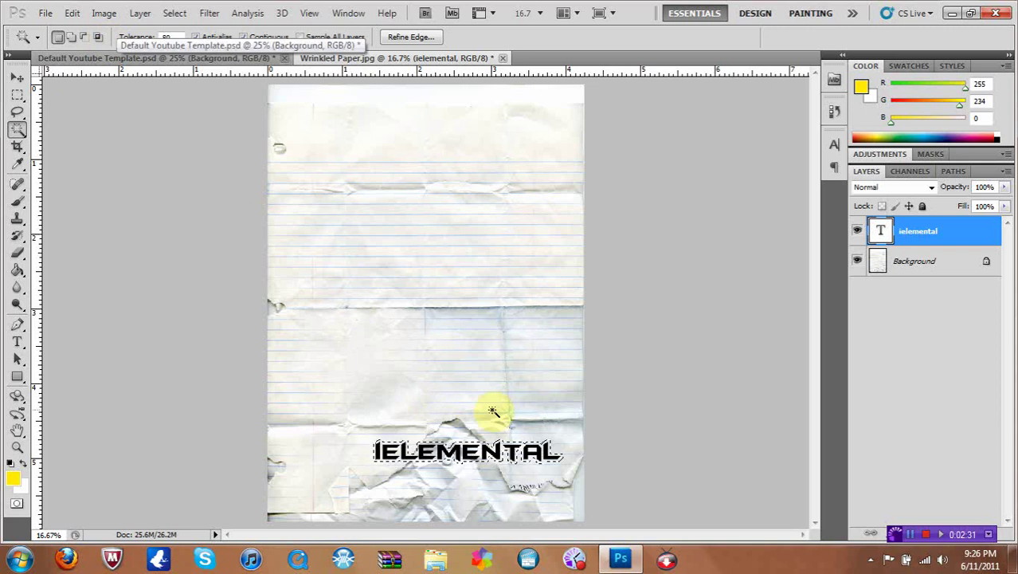
Step: Expand the lettering selection by a further 10 pixels
click(174, 13)
mouse_move(234, 178)
click(336, 205)
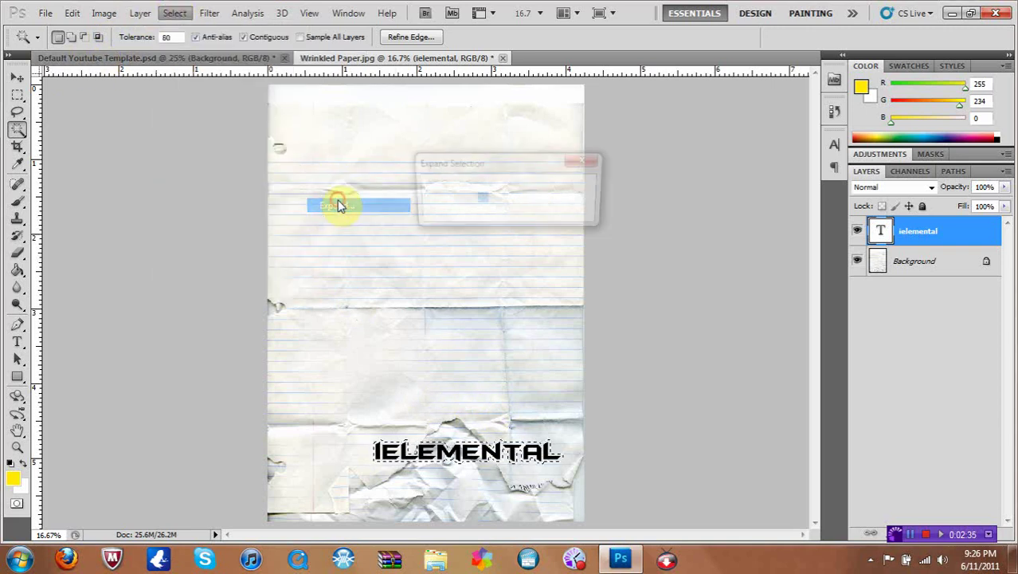
key(BackSpace)
text(10)
key(Return)
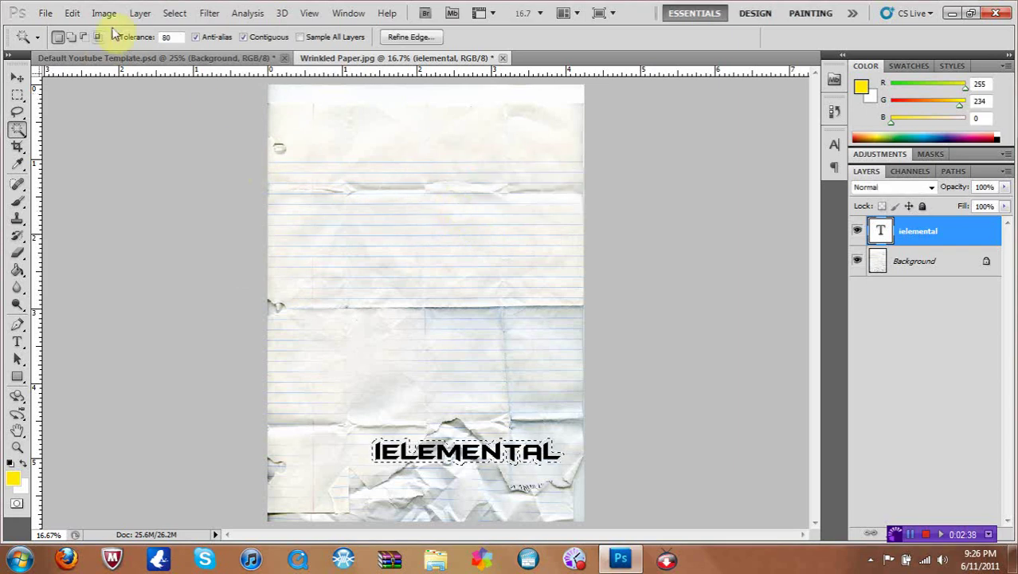
Step: Expand the selection outline around IELEMENTAL by another 20 pixels
click(175, 13)
mouse_move(254, 179)
click(341, 205)
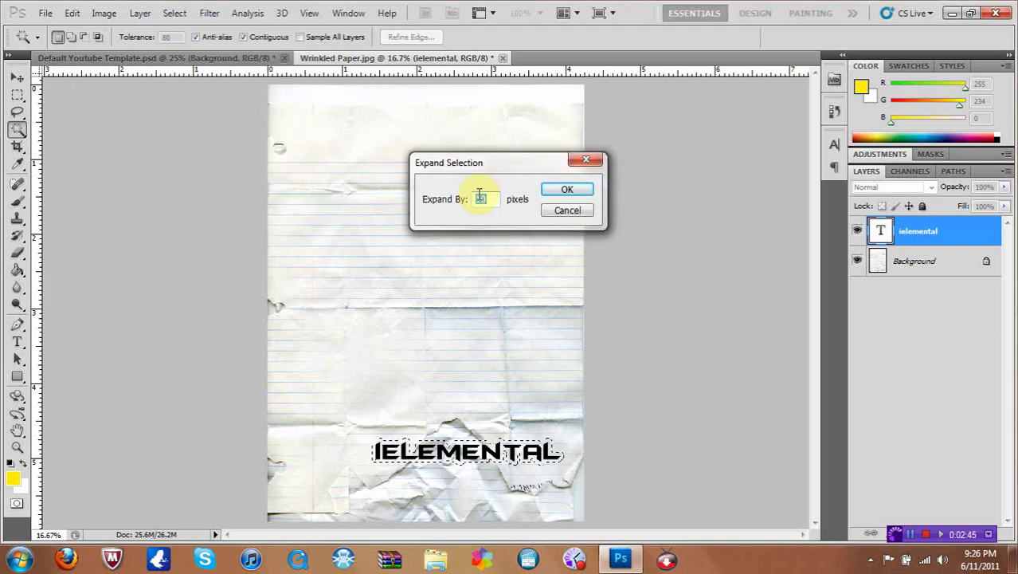
text(20)
key(Return)
Step: Widen the selection around the word once more, expanding it by 10 pixels
click(104, 13)
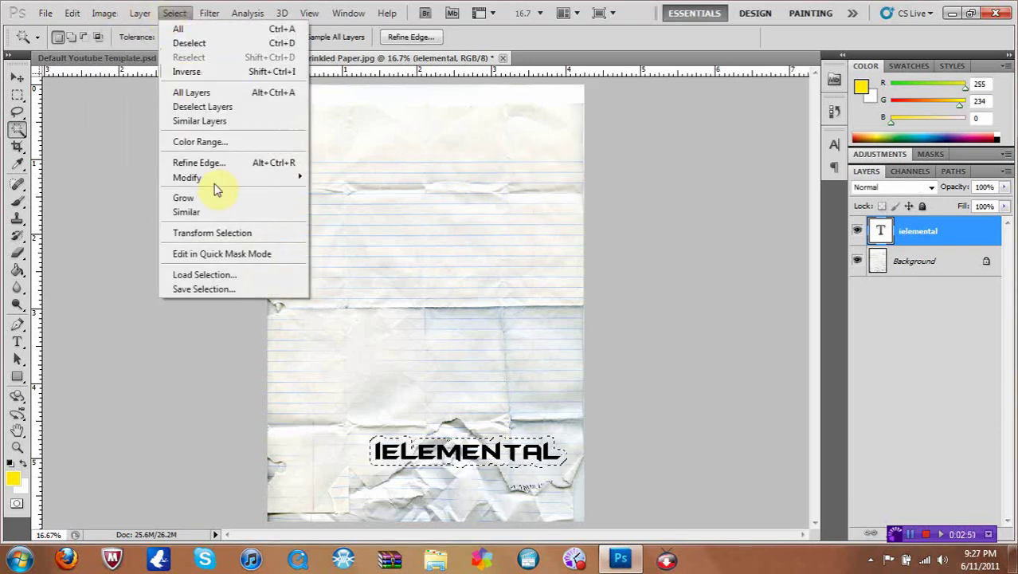
mouse_move(213, 178)
click(328, 205)
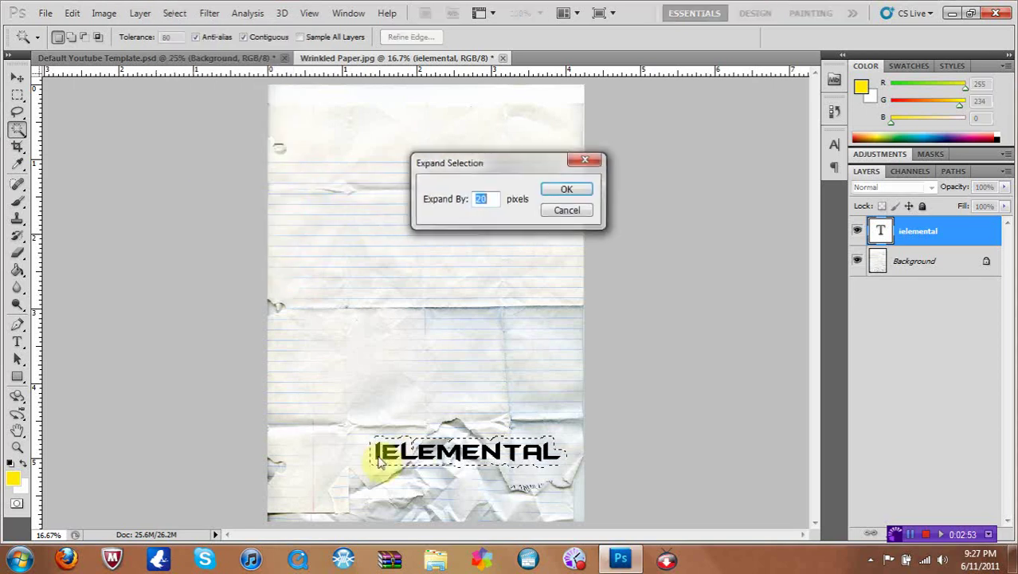
text(10)
key(Return)
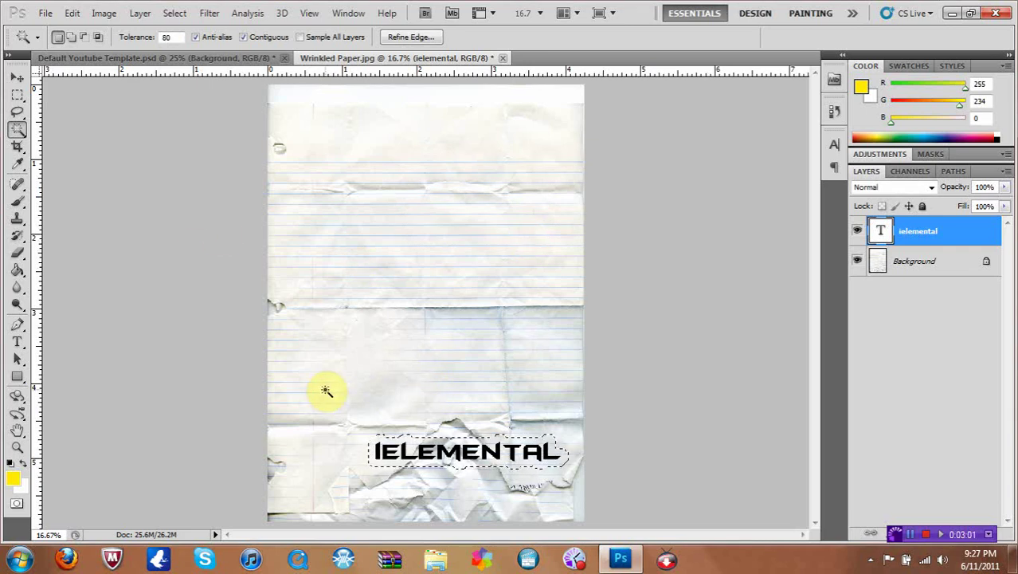
Step: Convert the locked paper background into a regular layer and merge it with the ielemental text layer
double_click(988, 265)
click(626, 179)
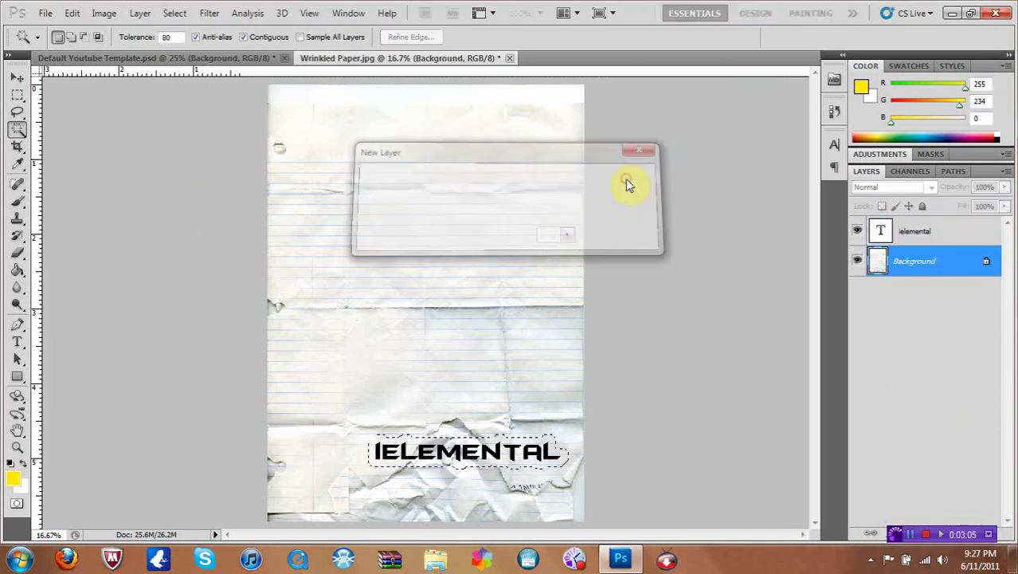
ctrl+click(897, 271)
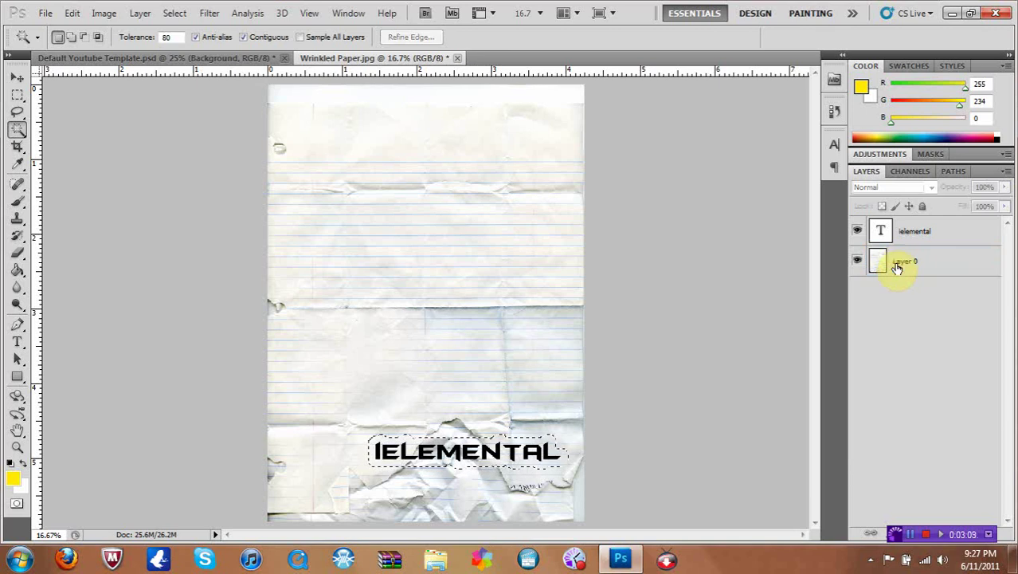
click(920, 272)
ctrl+click(917, 232)
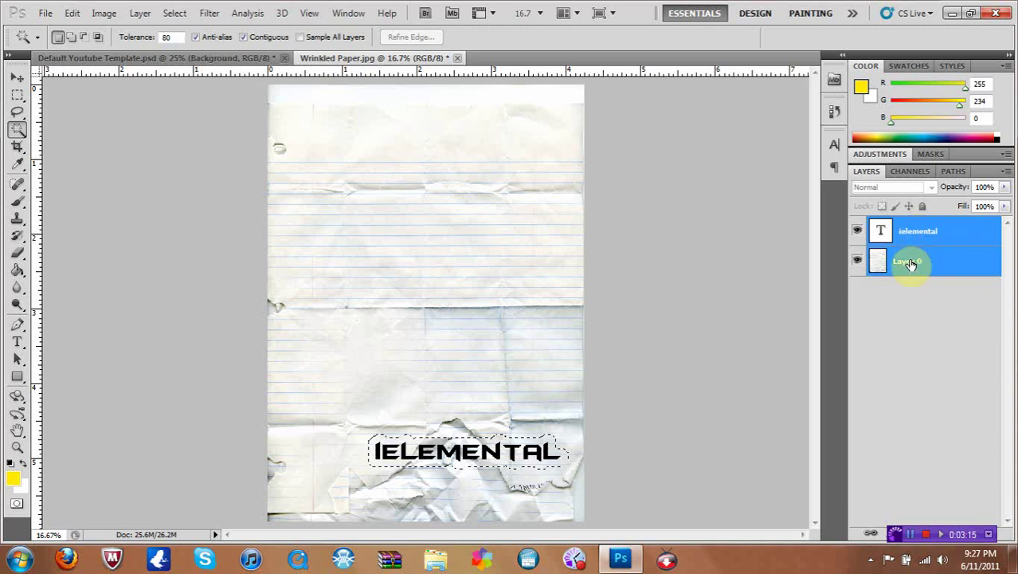
right_click(912, 265)
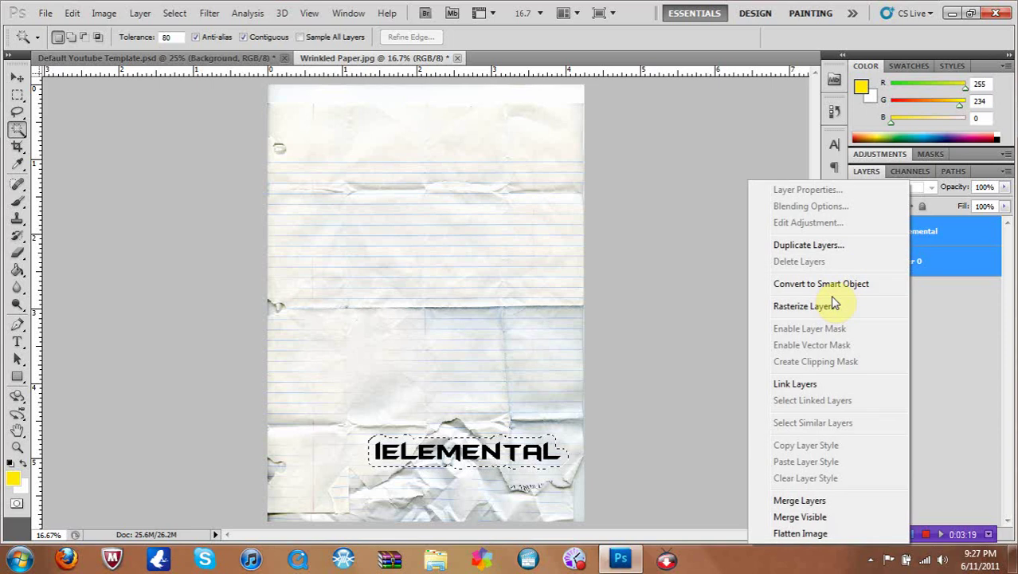
click(789, 500)
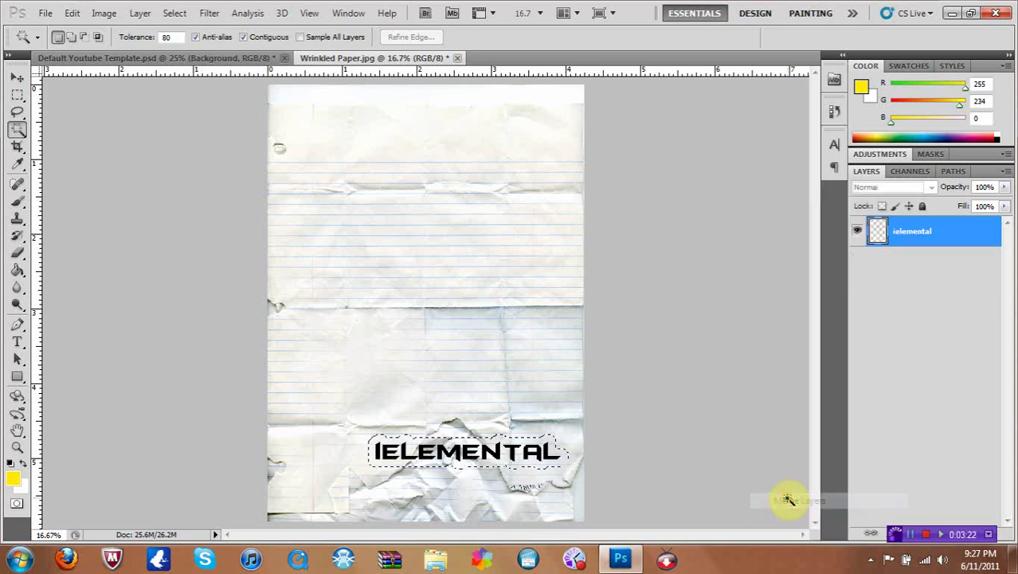
Step: Move the selected paper lettering into Default Youtube Template.psd and place its layer above the Fade group
click(16, 76)
drag(434, 444, 389, 230)
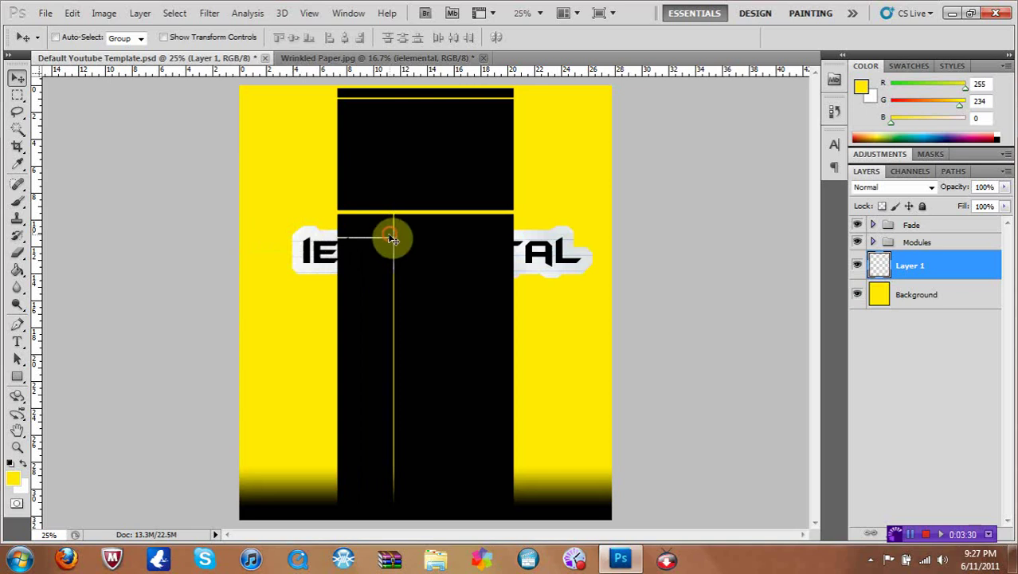
drag(920, 271, 912, 229)
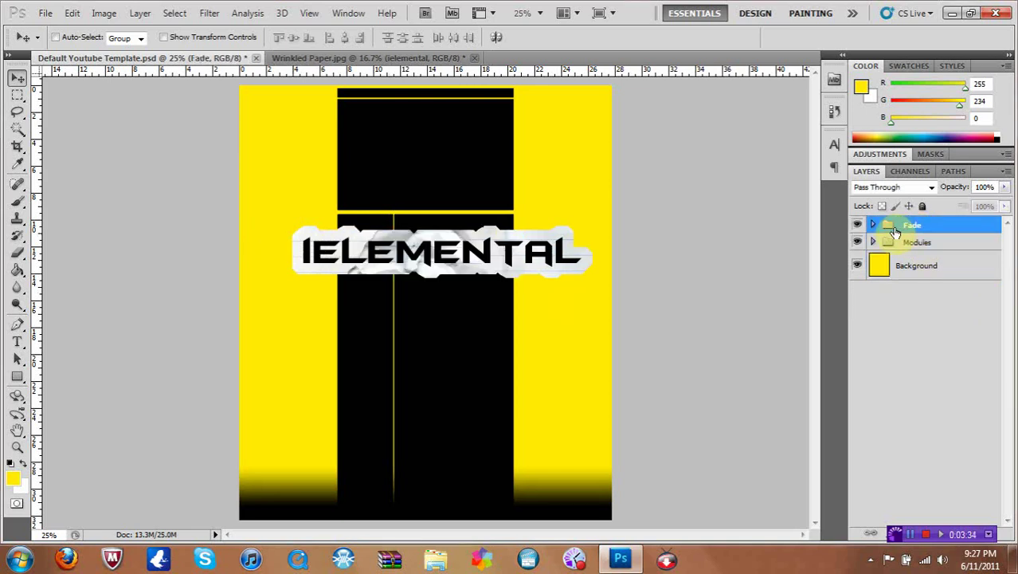
click(872, 224)
drag(927, 280, 909, 224)
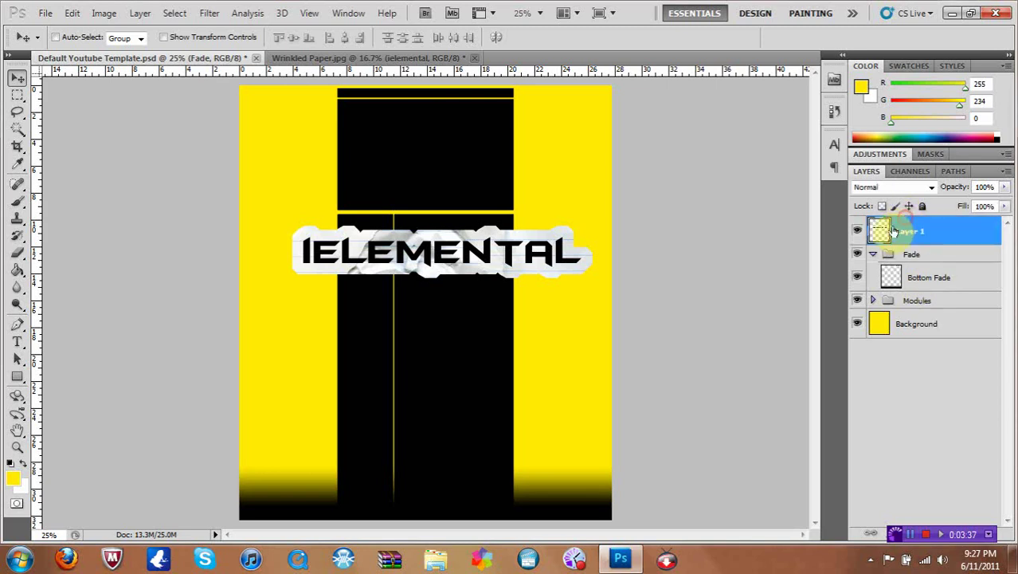
Step: Collapse the Fade group and shift the paper lettering slightly left on the template
click(873, 254)
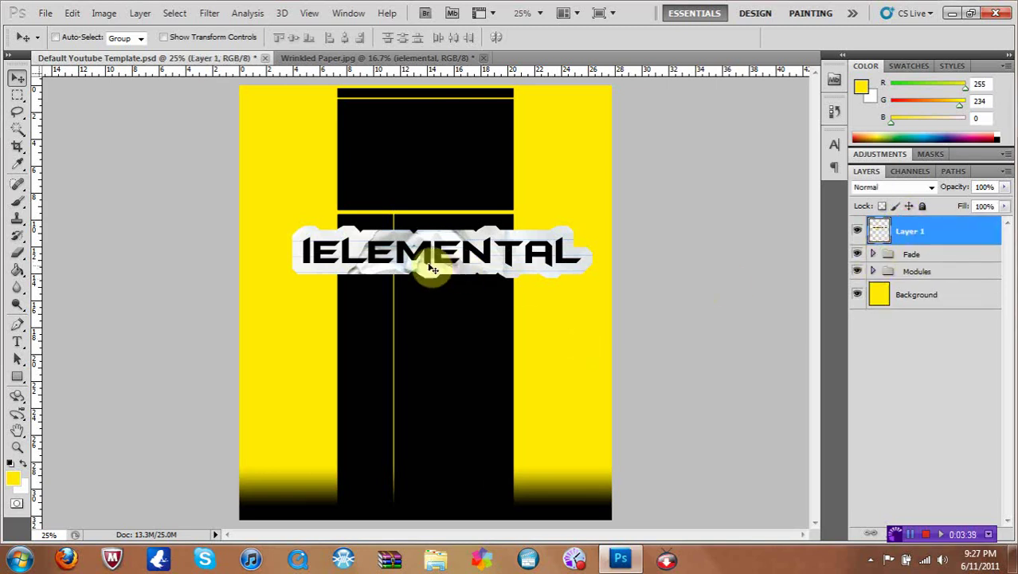
drag(357, 259, 337, 222)
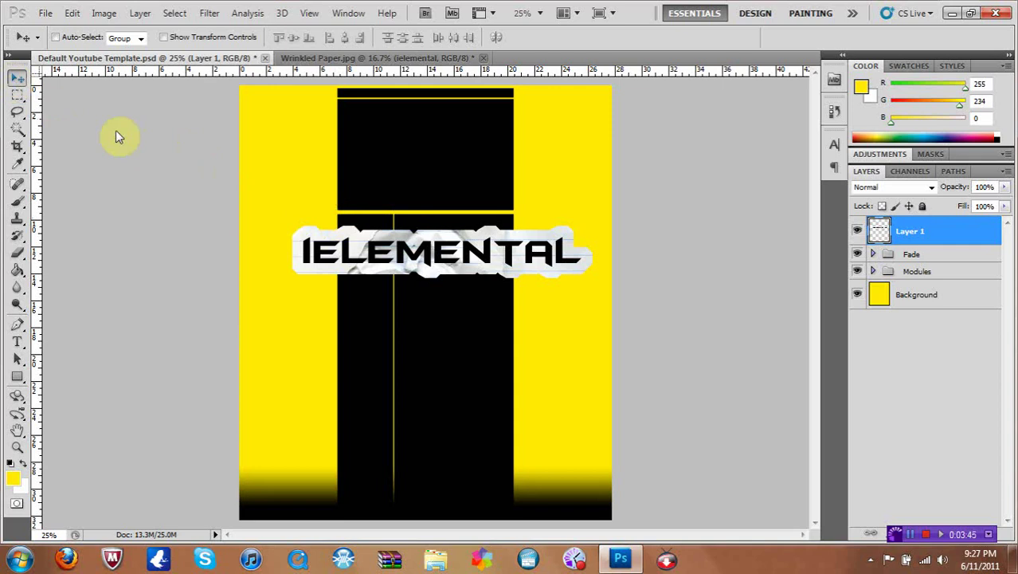
drag(430, 256, 466, 261)
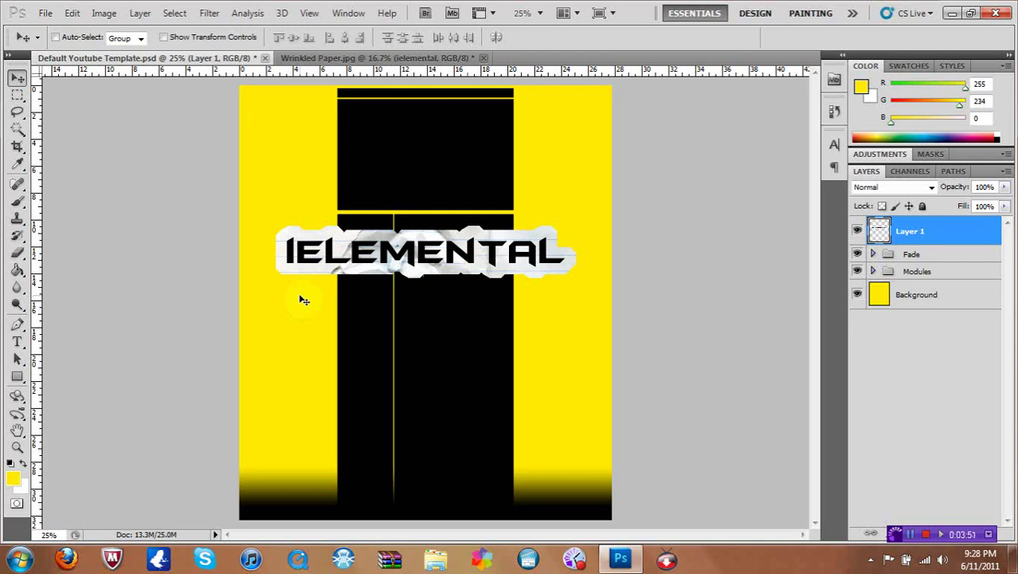
Step: Scale the paper lettering to 28.66% width and 52.08% height, rotate it 37.34°, and place it on the right yellow area
key(ctrl+t)
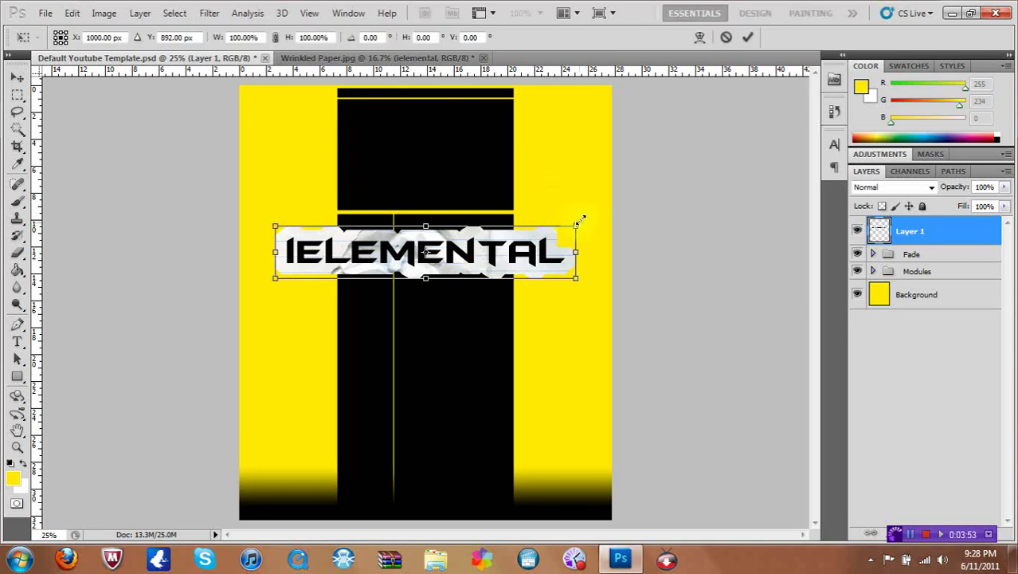
drag(586, 212, 444, 232)
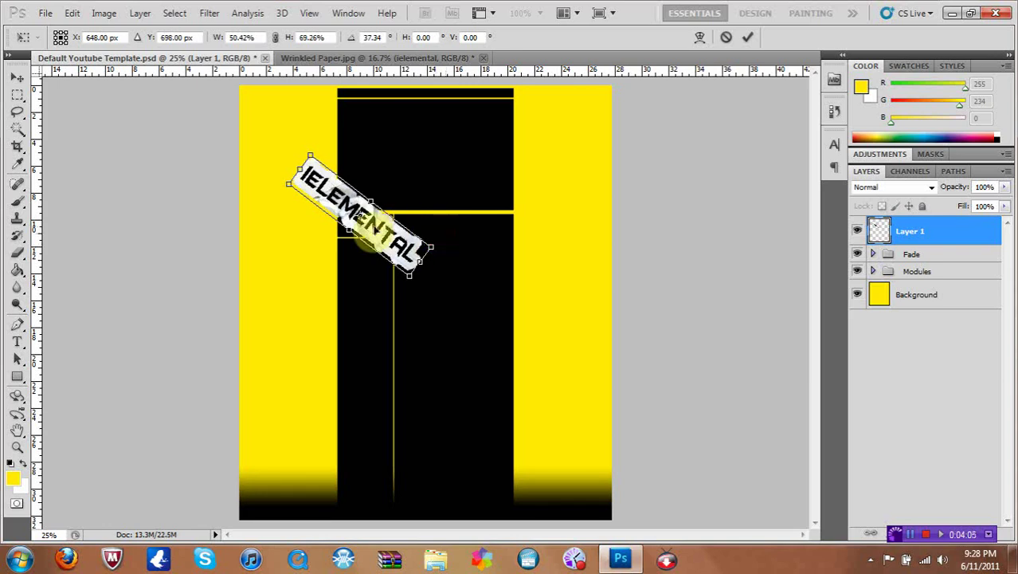
drag(376, 230, 599, 215)
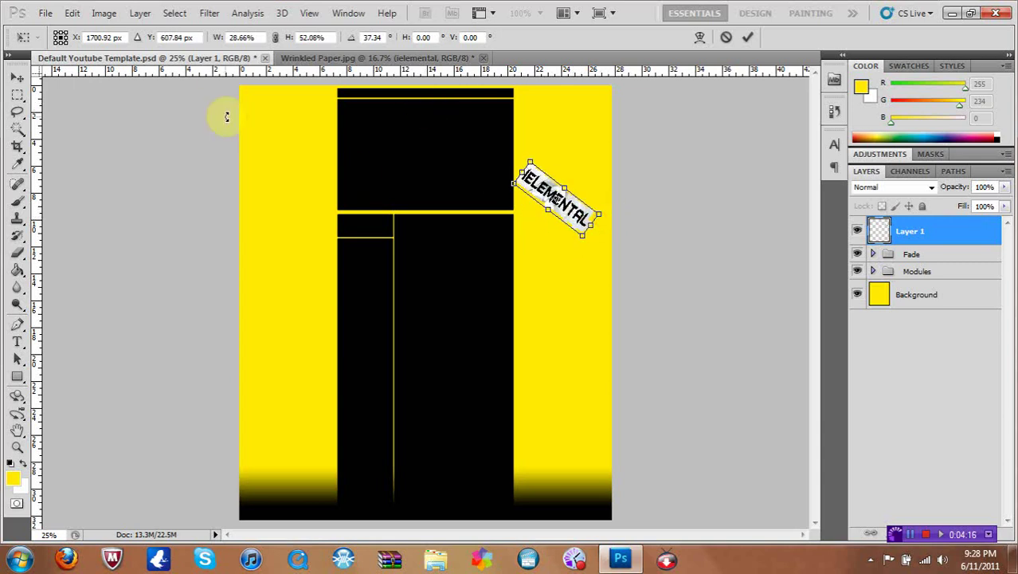
click(16, 78)
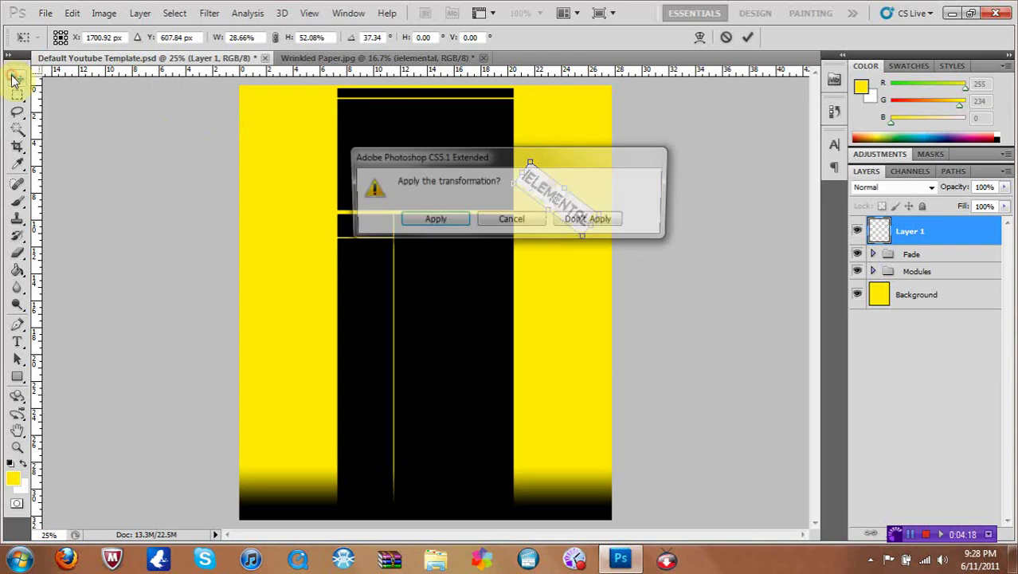
click(435, 224)
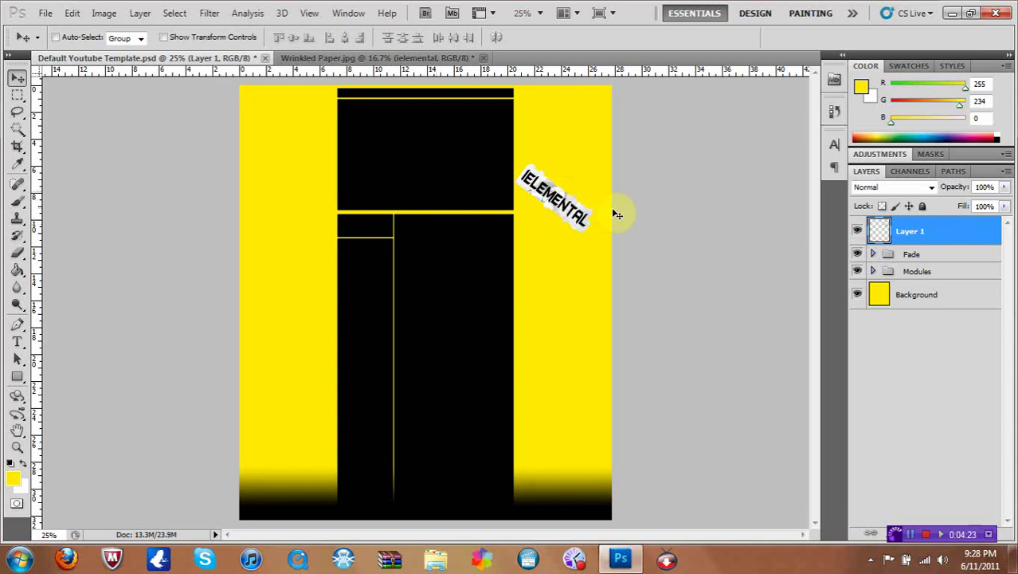
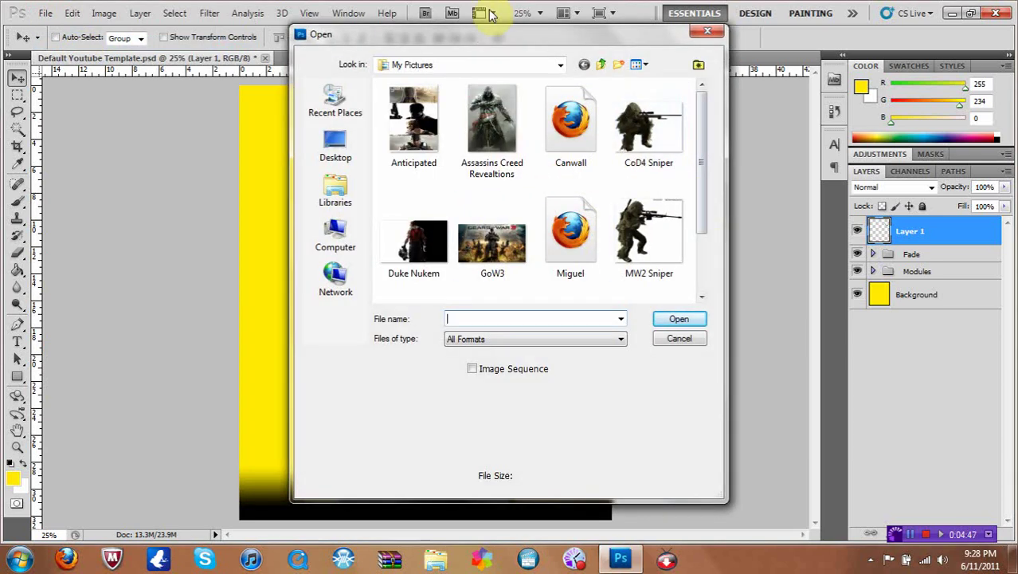
Step: Open the Wrinkled Paper image from the My Pictures folder
click(335, 191)
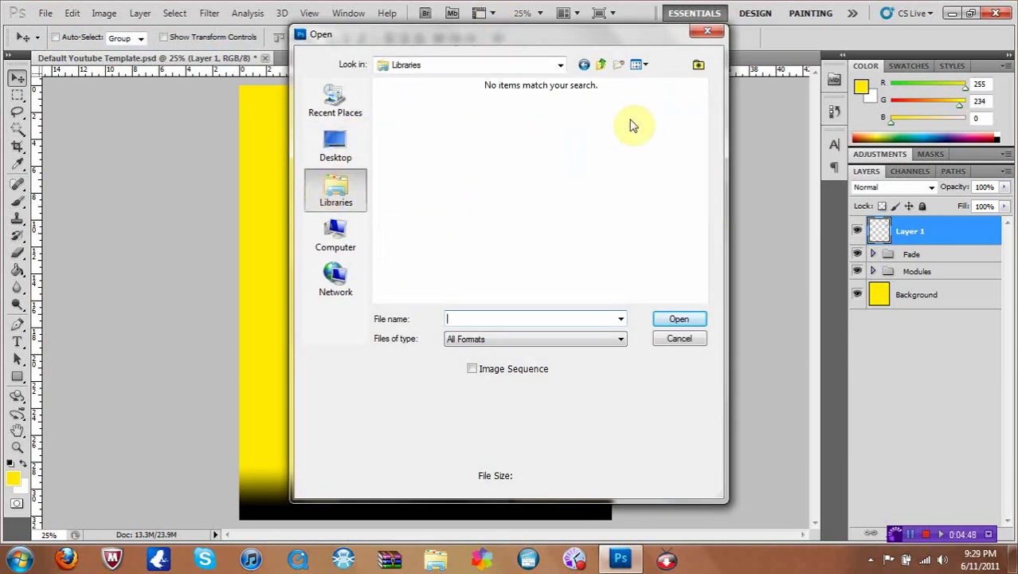
click(316, 139)
double_click(626, 200)
click(334, 146)
double_click(469, 140)
double_click(623, 174)
drag(700, 221, 609, 268)
click(548, 297)
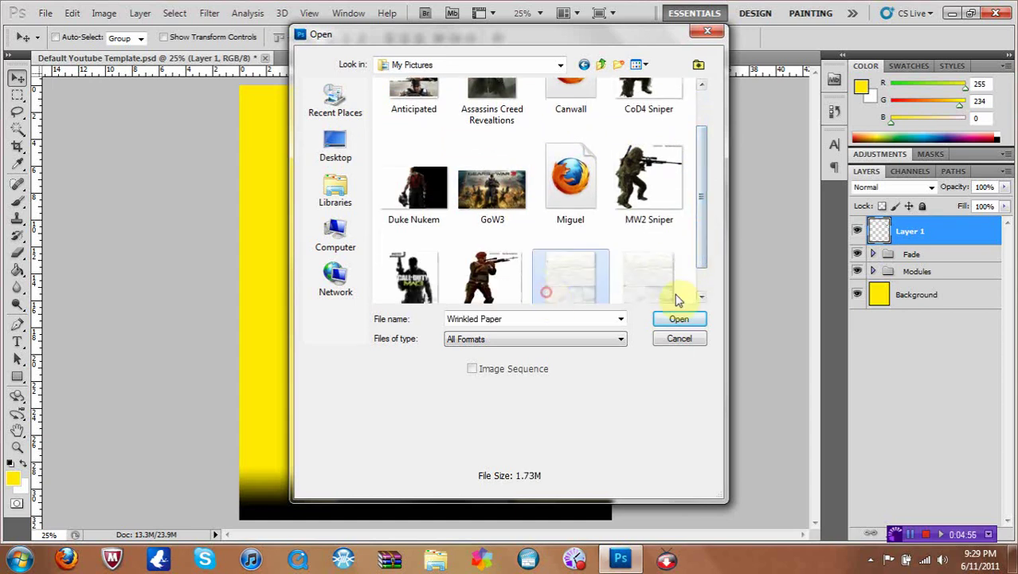
click(687, 319)
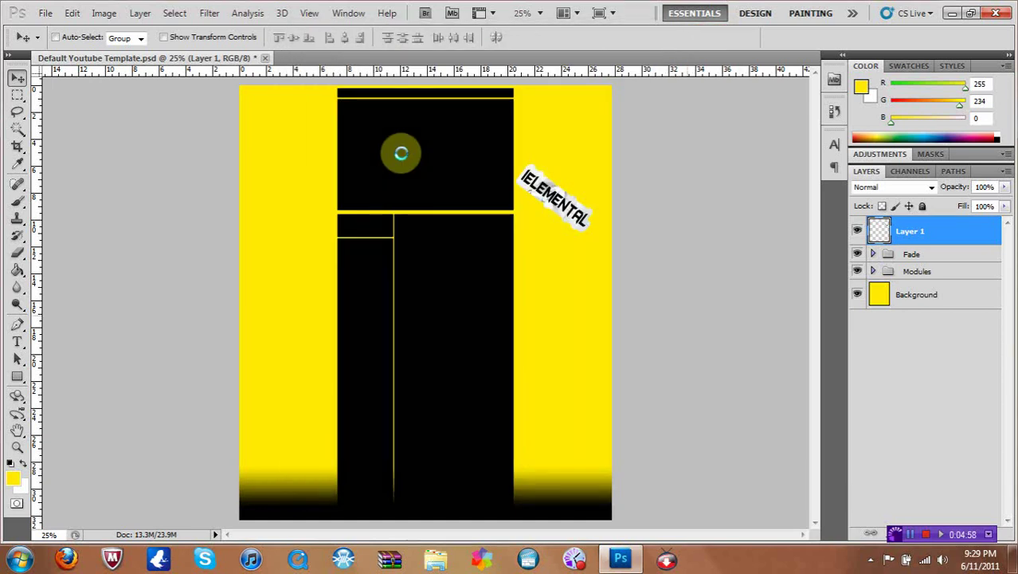
Step: Open the CoD4 Sniper image from My Pictures
click(46, 13)
click(61, 43)
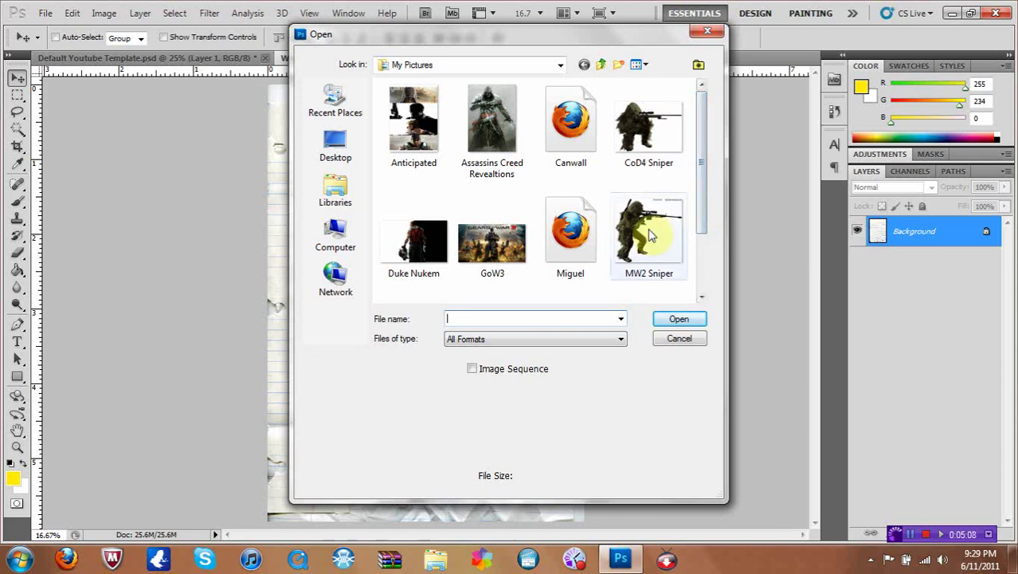
click(668, 131)
click(680, 319)
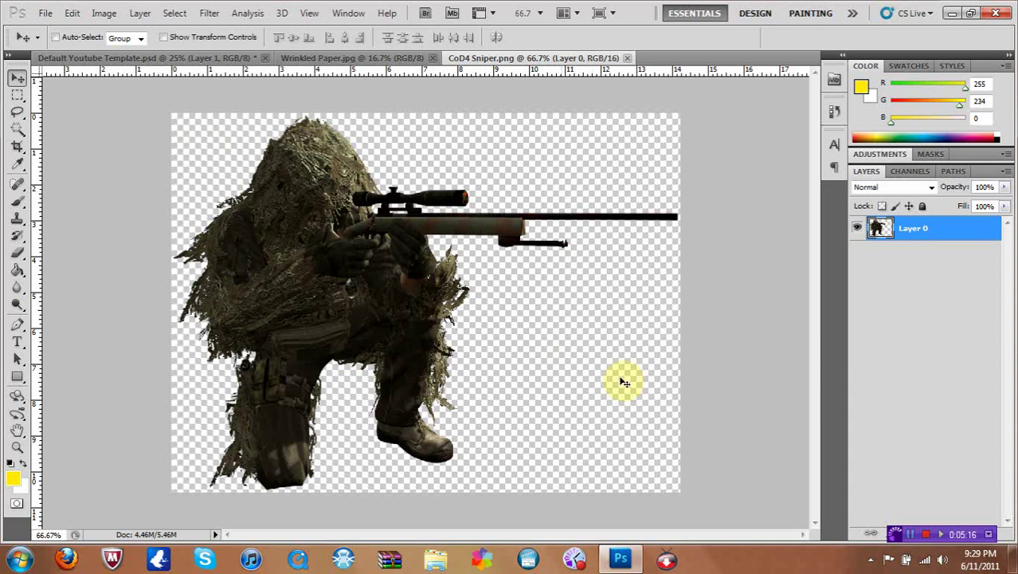
Step: Move the sniper into Wrinkled Paper.jpg, accepting the different bit depth, and position it near the paper's lower edge
drag(314, 302, 442, 303)
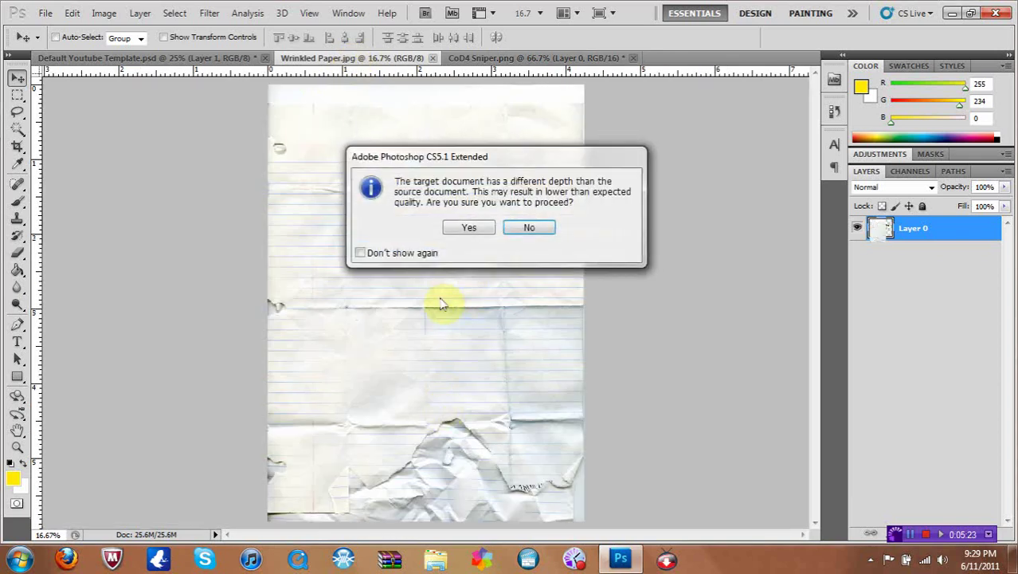
click(467, 229)
drag(451, 418, 456, 469)
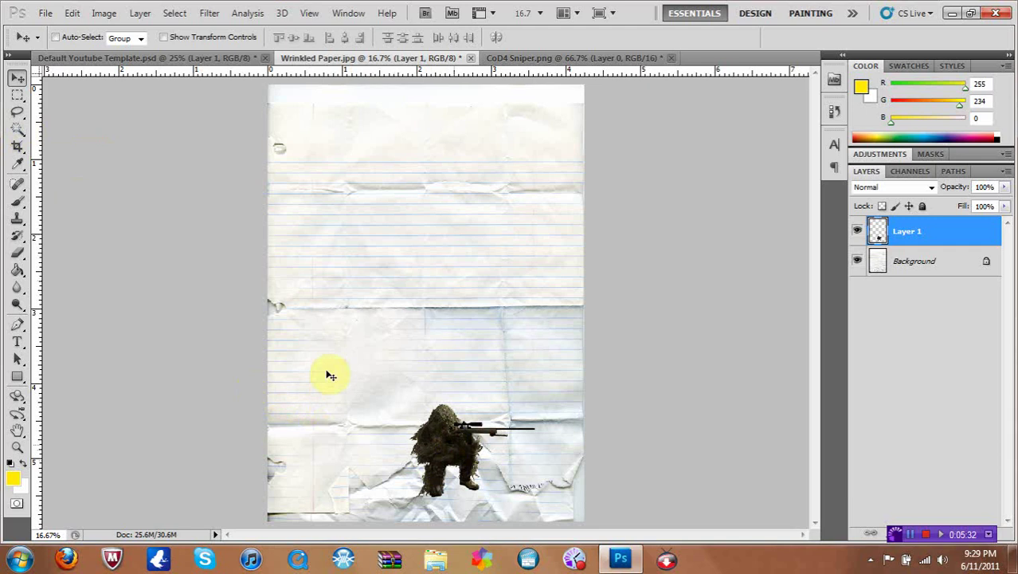
Step: Select the sniper figure on the paper with the Magic Wand at tolerance 80
click(17, 130)
click(449, 464)
key(ctrl+d)
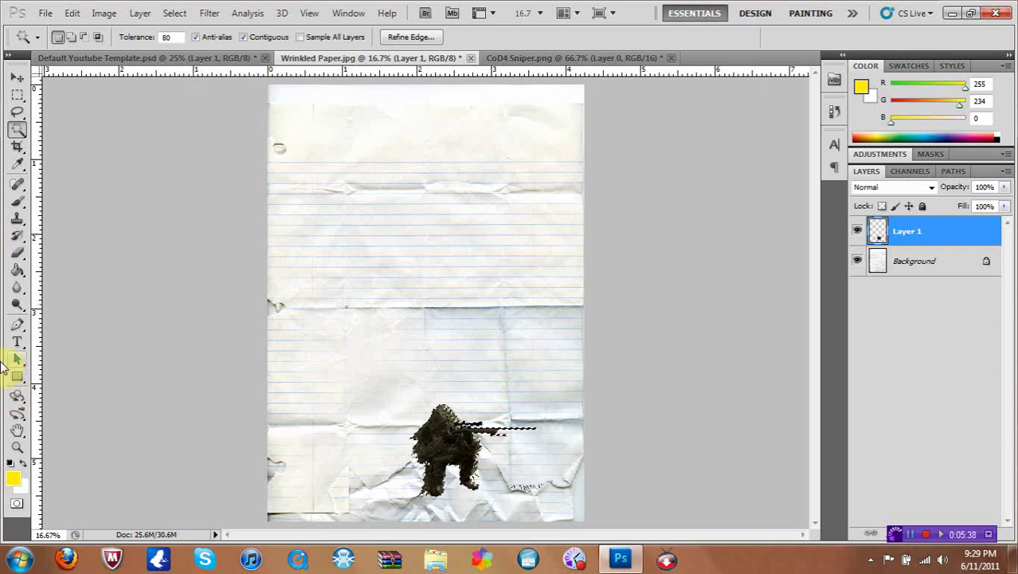
Step: Add the missed areas of the sniper's hood to the selection with the Quick Selection tool
click(17, 448)
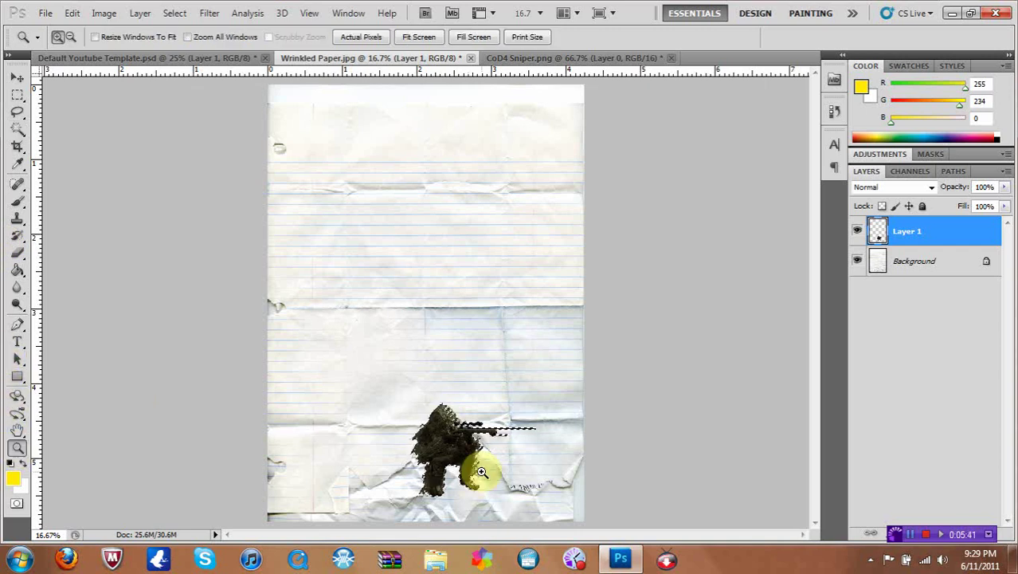
click(480, 471)
click(481, 472)
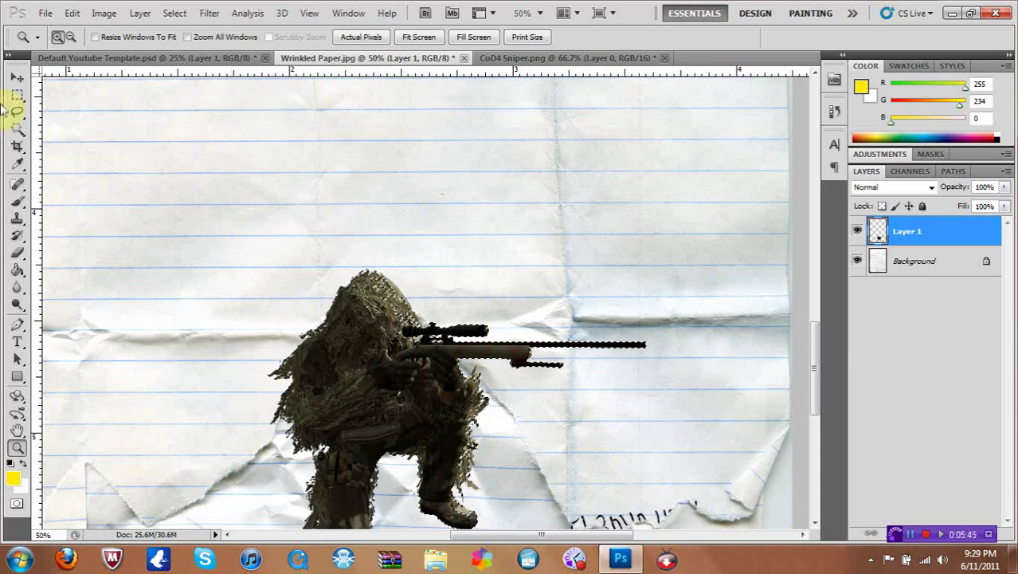
drag(18, 137, 69, 126)
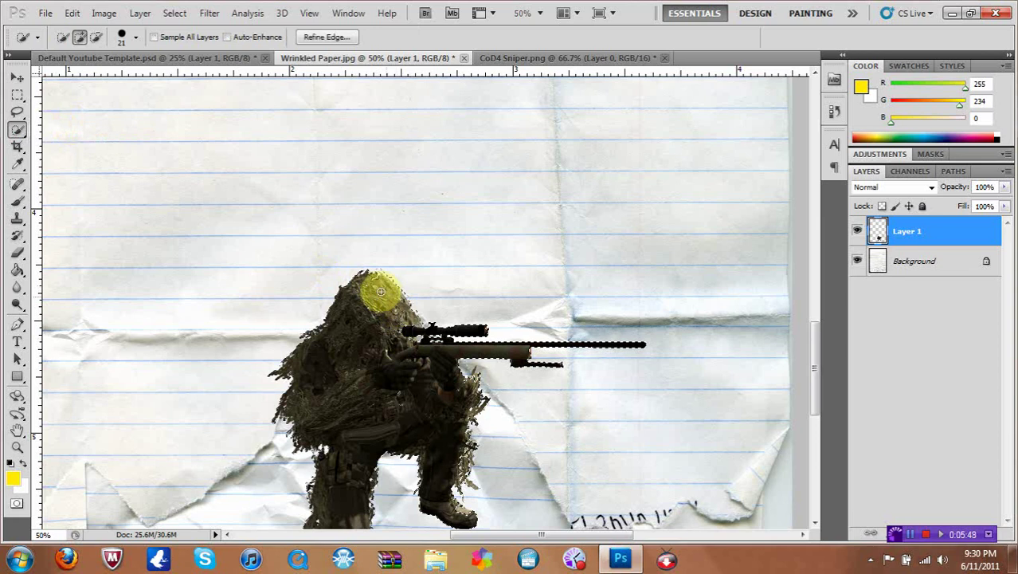
drag(350, 298, 357, 291)
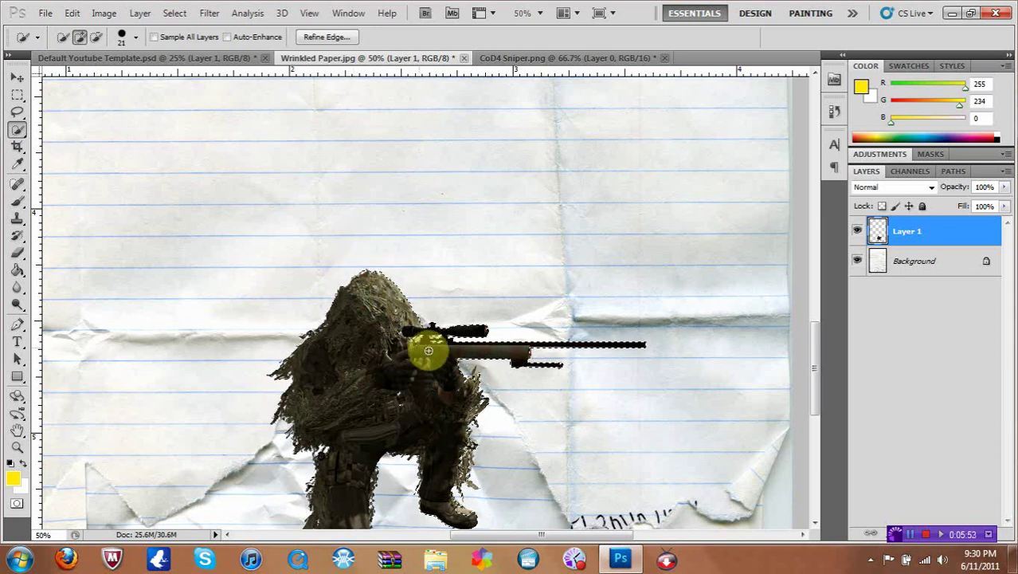
drag(439, 363, 447, 430)
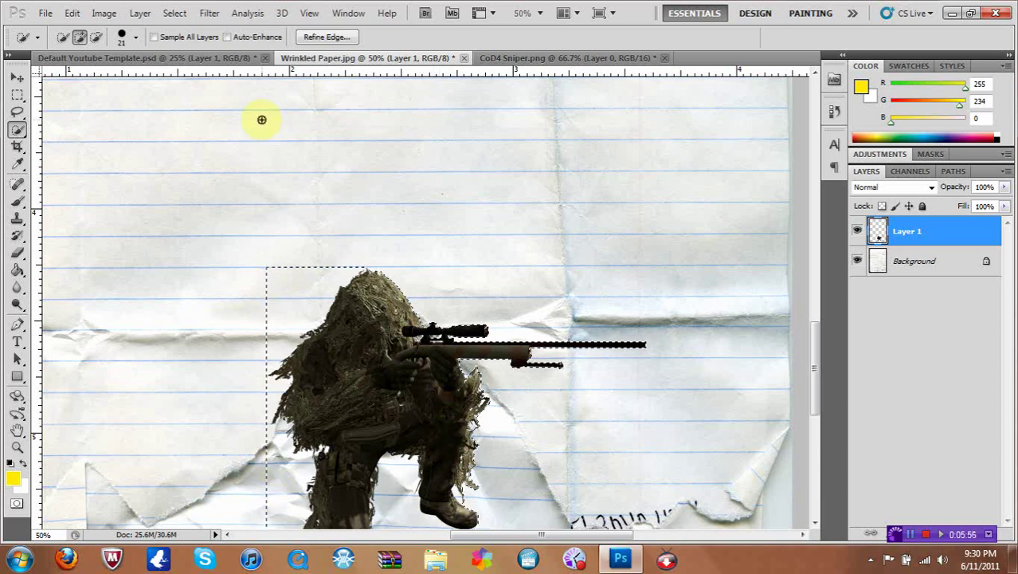
click(72, 12)
click(102, 25)
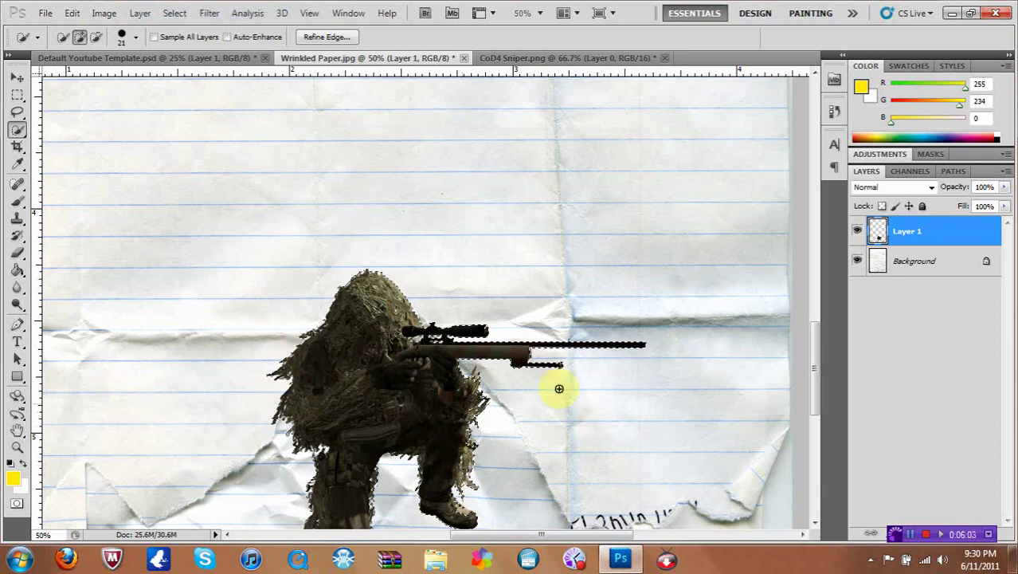
Step: Expand the selection outline around the sniper by 30 pixels
drag(814, 388, 817, 394)
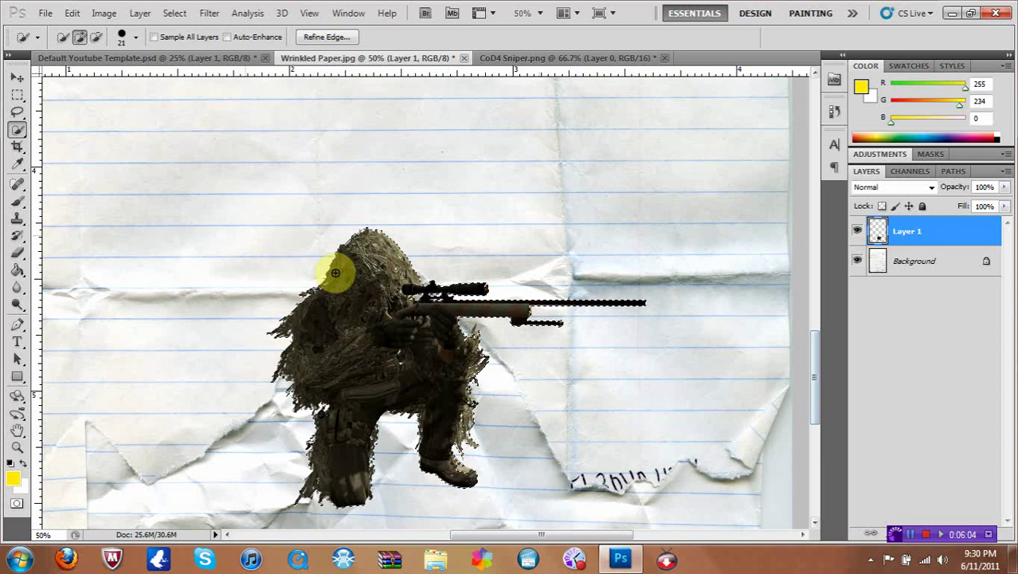
click(172, 14)
mouse_move(295, 180)
click(338, 205)
text(30)
key(Return)
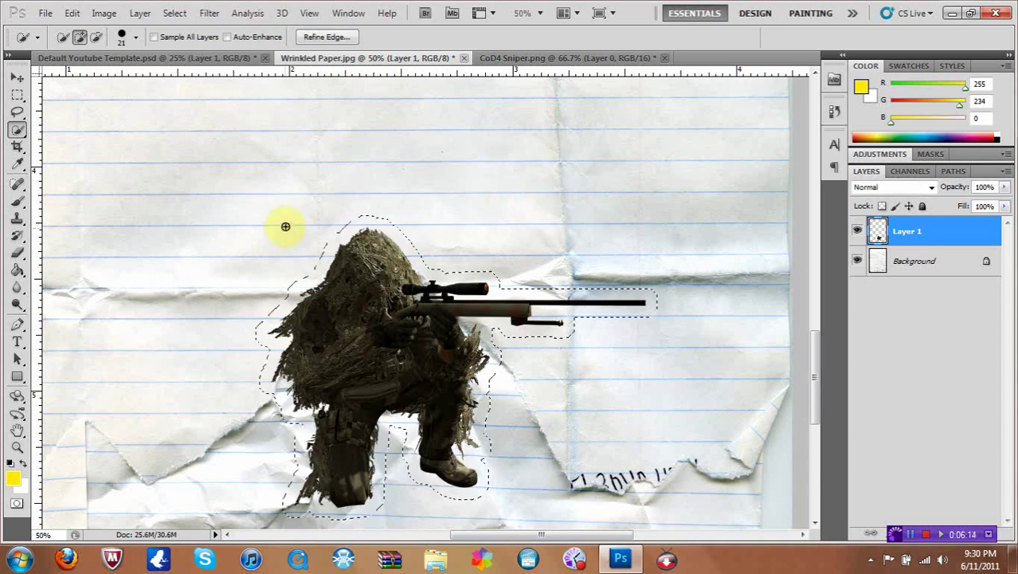
Step: Convert the locked paper background into a regular layer and merge it with the sniper layer
click(16, 80)
double_click(984, 267)
click(617, 178)
click(905, 231)
shift+click(912, 262)
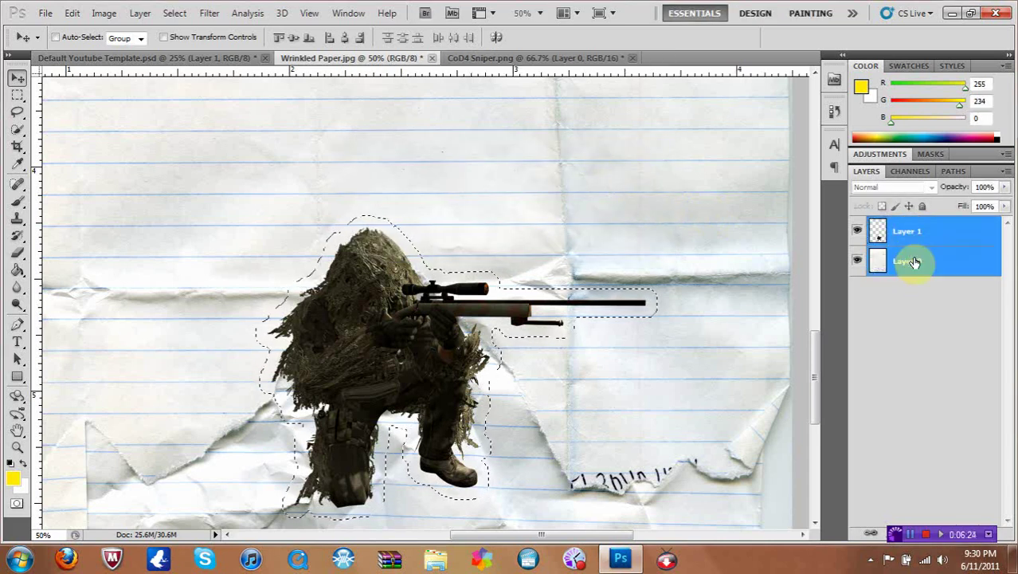
right_click(913, 262)
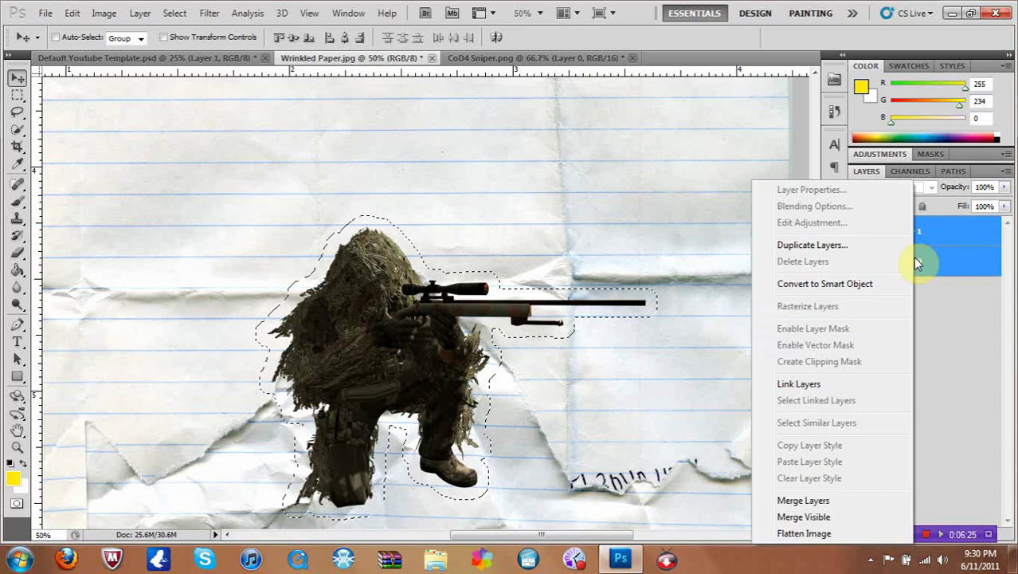
click(829, 502)
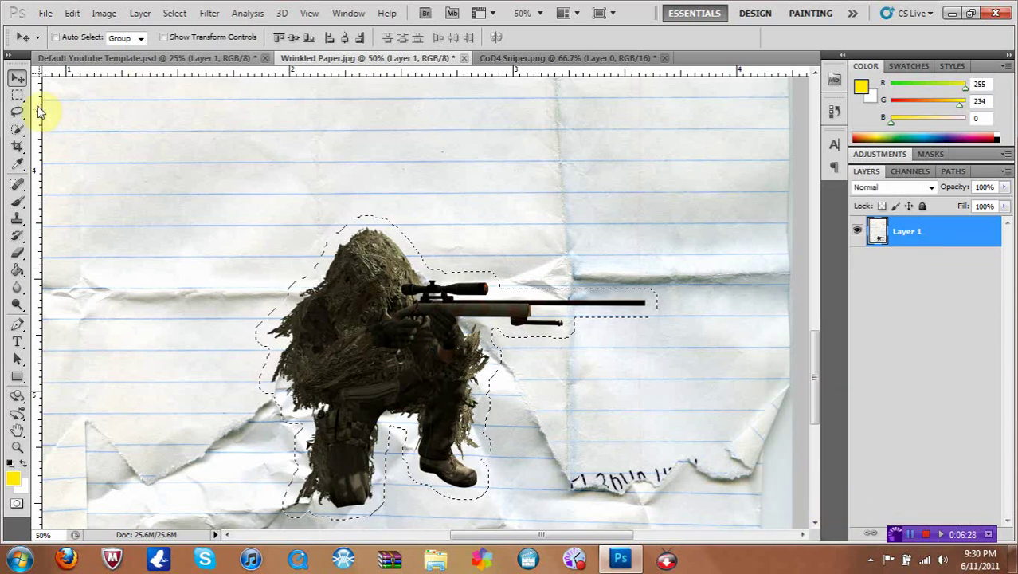
Step: Move the selected sniper cut-out into Default Youtube Template.psd, scale it to 39.93% width and 35.04% height, and rotate it 33.87°
drag(397, 310, 338, 207)
key(ctrl+t)
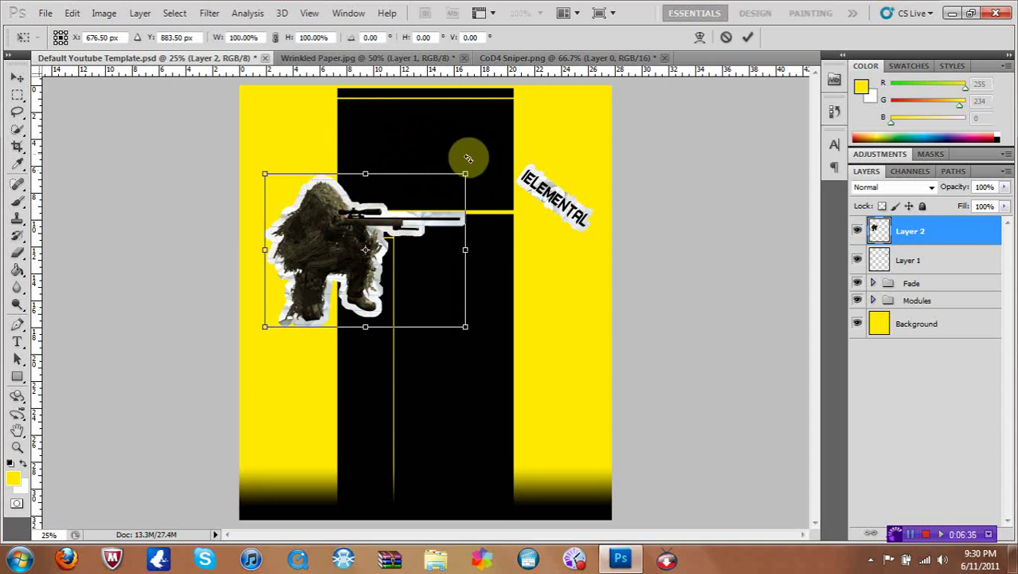
drag(469, 172, 356, 287)
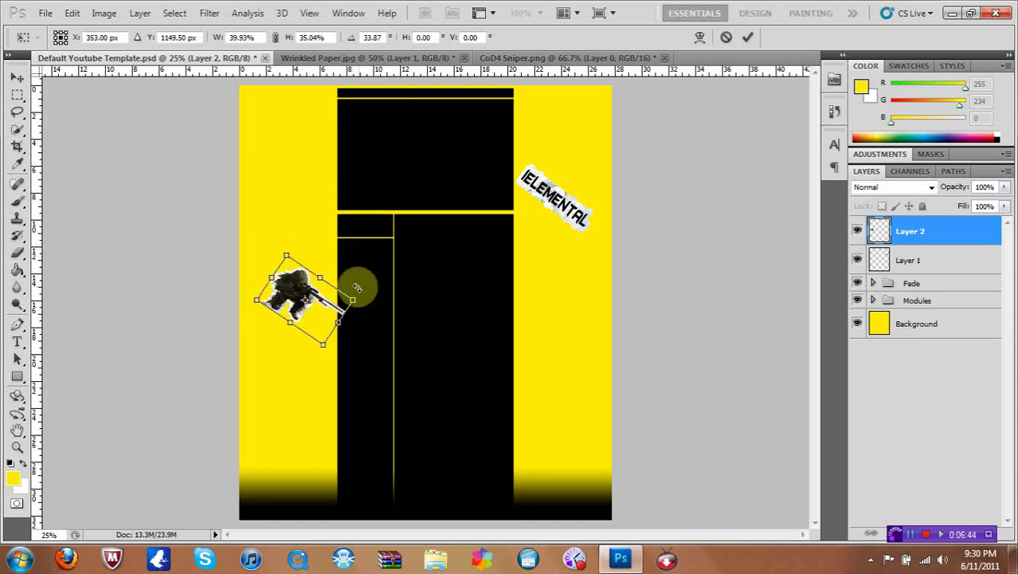
click(14, 73)
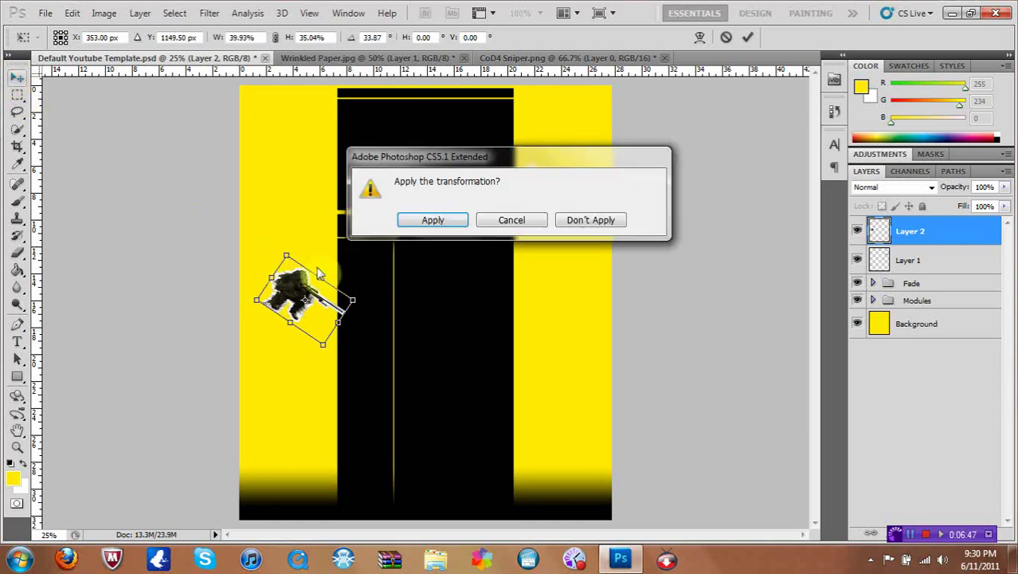
click(407, 221)
Step: Place the sniper layer below the Modules group and position the cut-out against the upper black module's left edge
drag(303, 304, 312, 177)
drag(881, 263, 890, 310)
drag(310, 175, 304, 173)
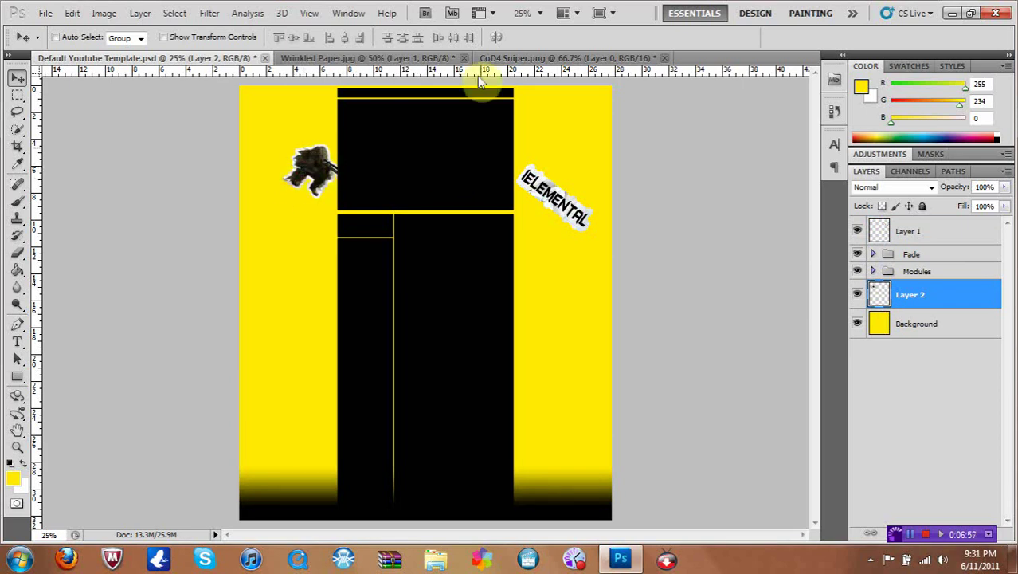
Step: Close Wrinkled Paper.jpg and CoD4 Sniper.png without saving their changes
click(457, 58)
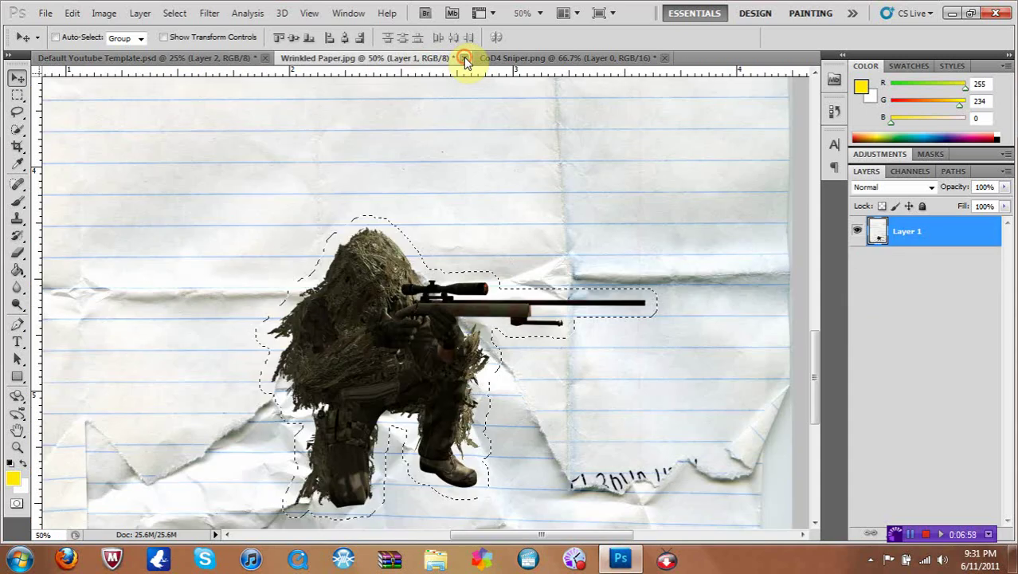
click(464, 58)
click(482, 220)
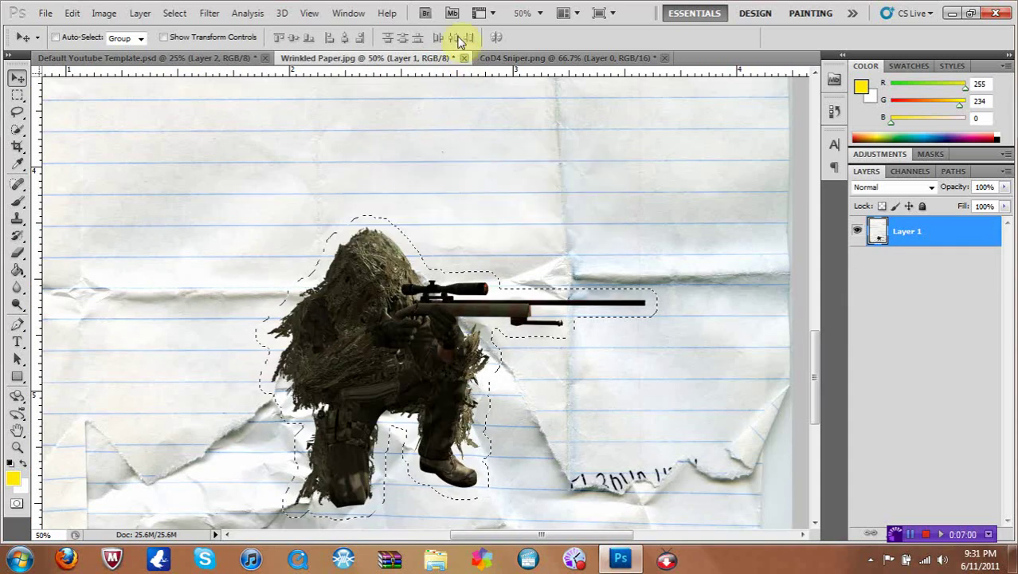
click(466, 58)
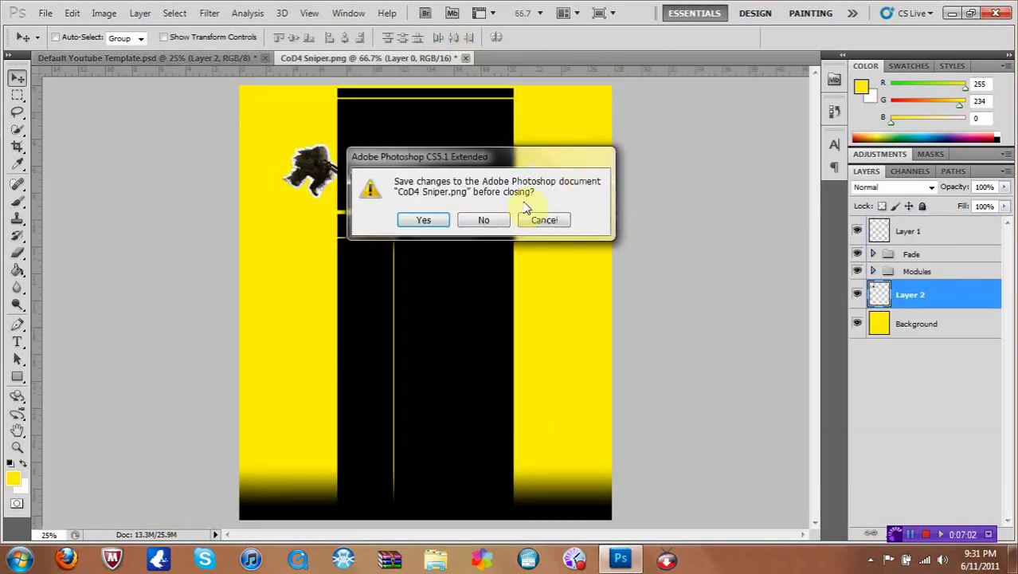
click(485, 220)
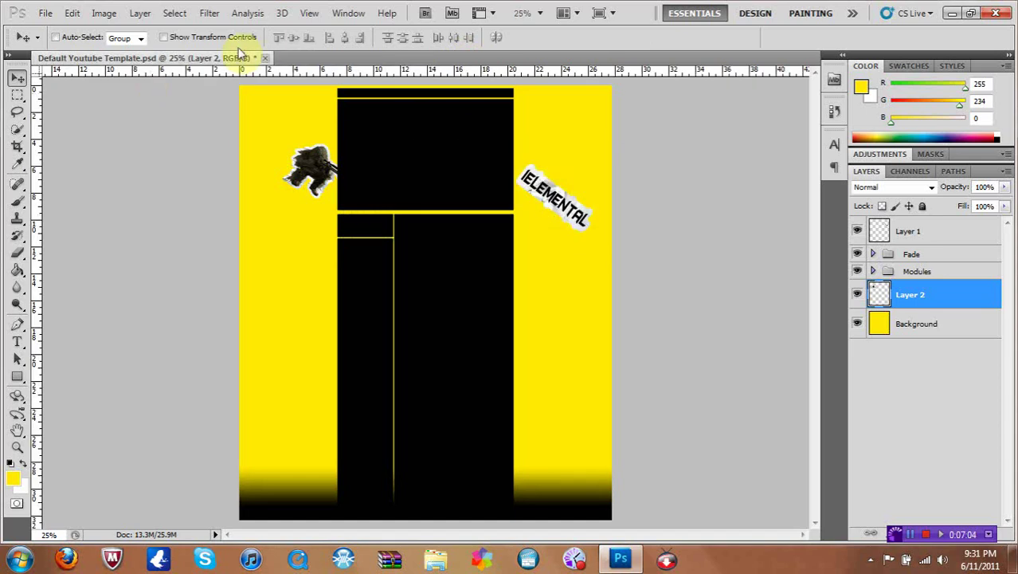
click(48, 13)
click(63, 39)
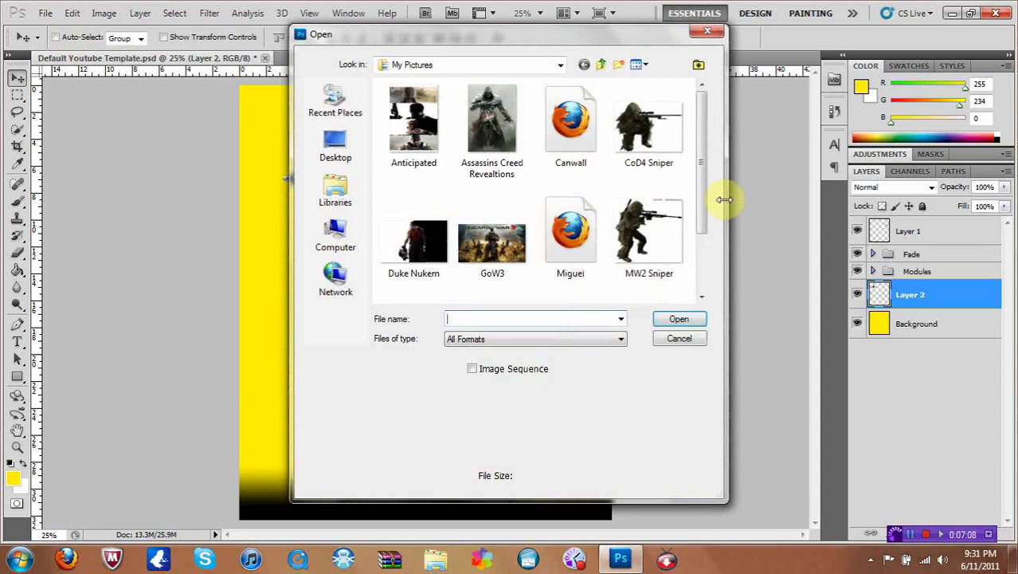
drag(707, 189, 703, 211)
click(350, 147)
click(707, 34)
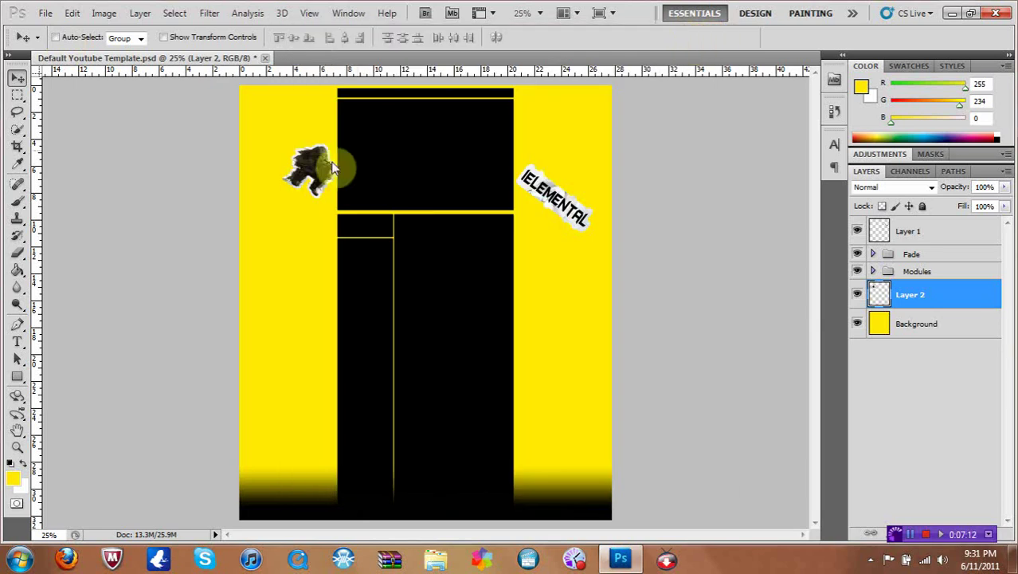
Step: Create a new blank document 500 pixels wide and 100 pixels high with a white background
click(44, 12)
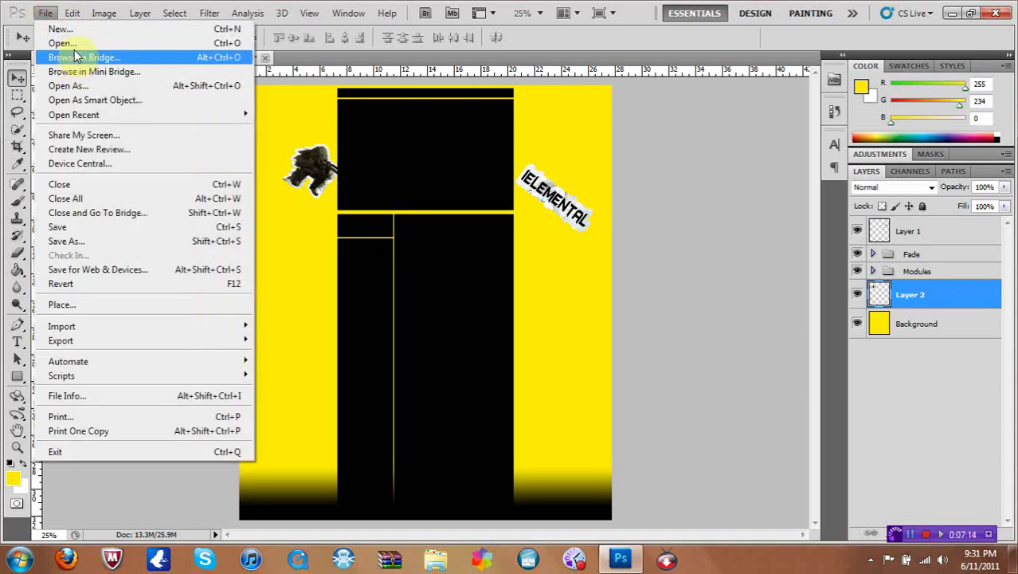
click(65, 39)
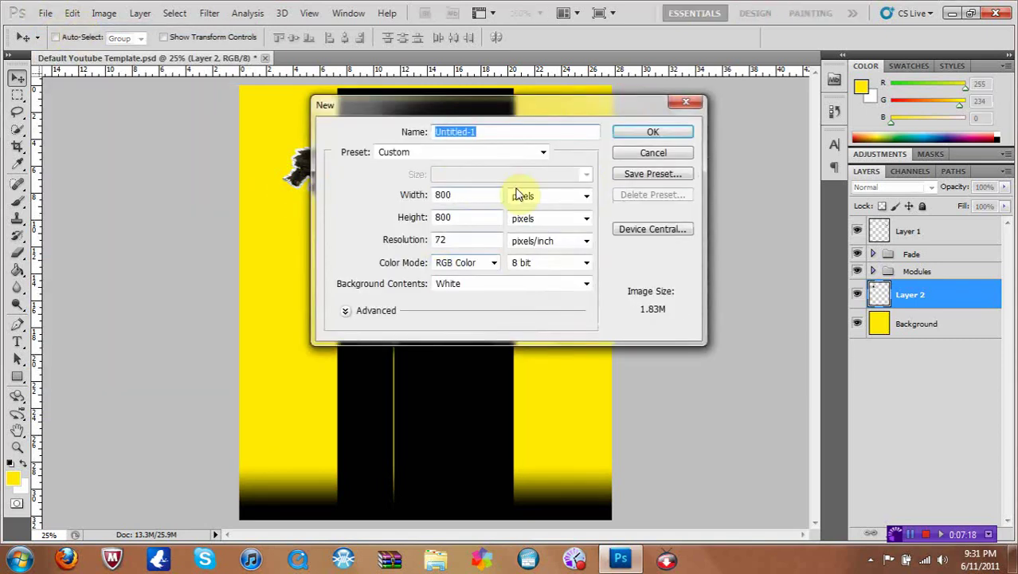
click(481, 196)
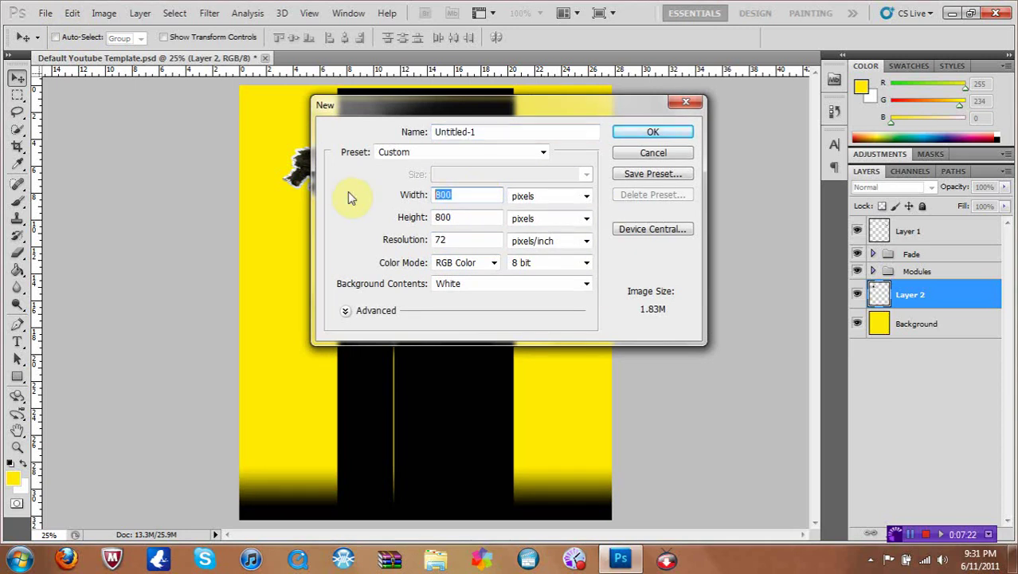
double_click(472, 217)
text(500)
key(Return)
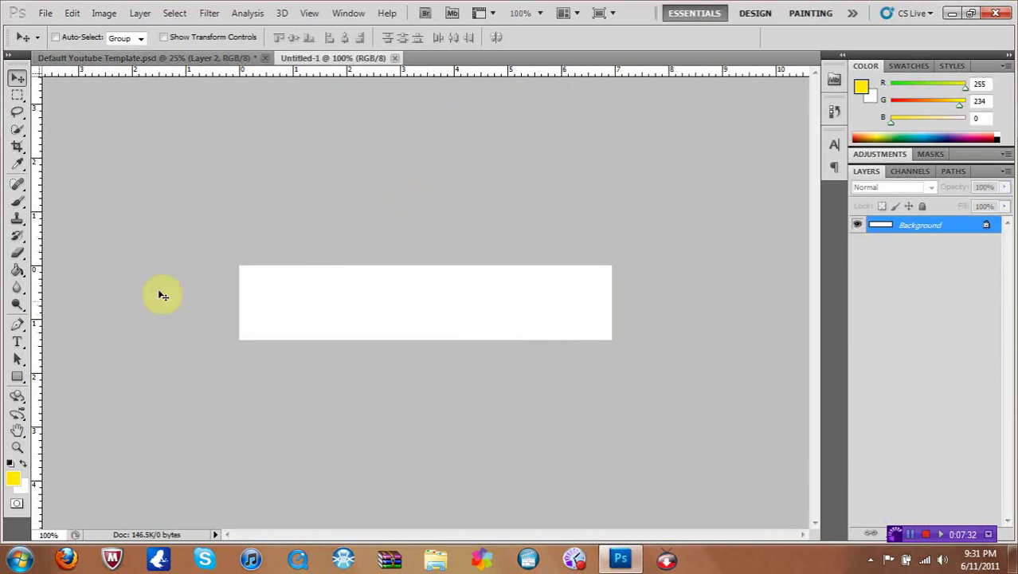
Step: Try to clear a small jagged lasso selection at the upper-left edge of the locked white strip
click(16, 112)
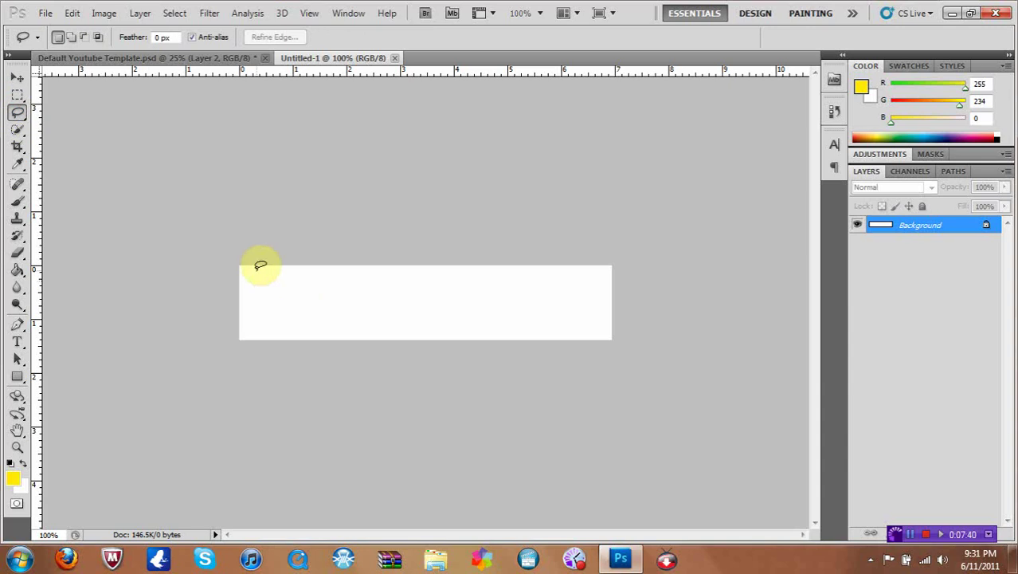
drag(245, 277, 212, 297)
key(shift+BackSpace)
click(590, 158)
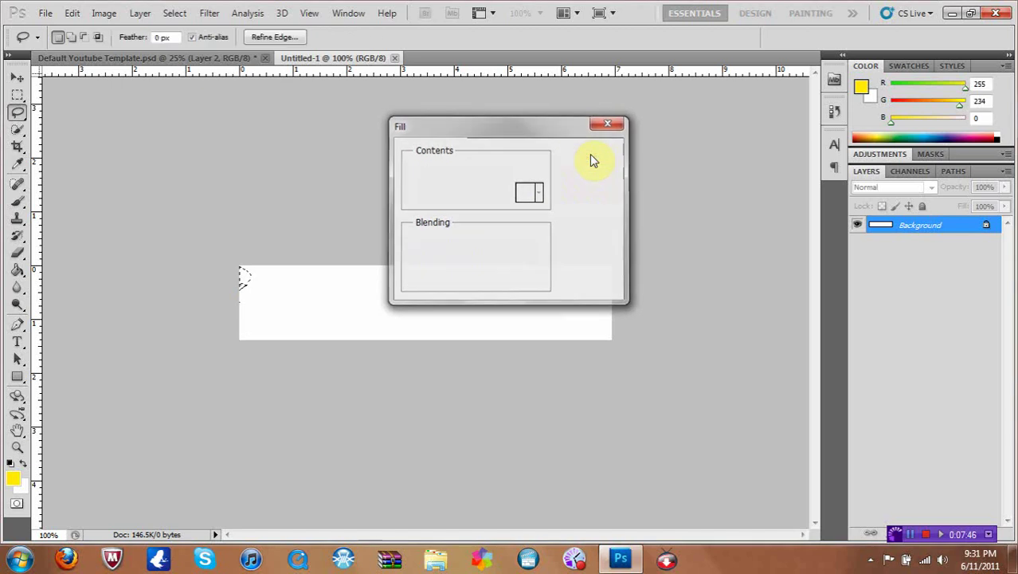
key(shift+BackSpace)
click(603, 158)
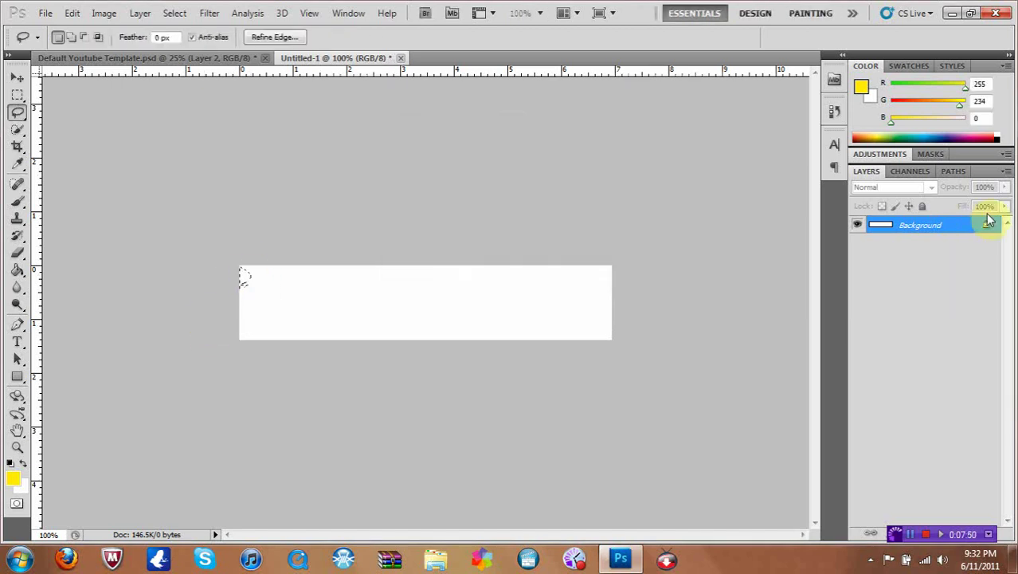
Step: Convert the locked background into a regular layer and cut small jagged notches along the white strip's left edge
double_click(990, 227)
click(626, 182)
mouse_move(244, 278)
mouse_down()
mouse_move(229, 312)
mouse_move(241, 285)
mouse_up()
click(244, 257)
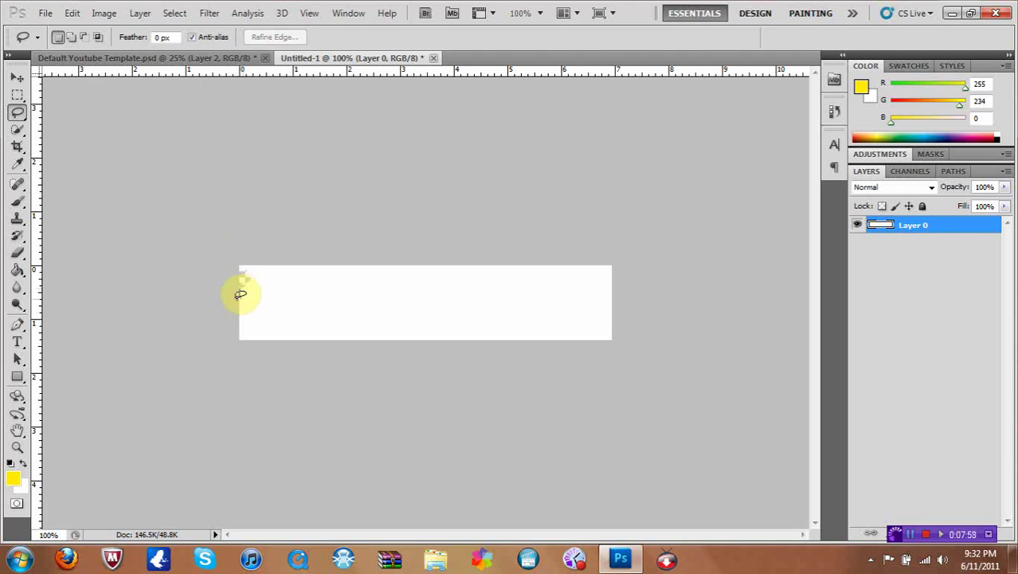
mouse_move(243, 300)
mouse_down()
mouse_move(223, 331)
mouse_move(306, 289)
mouse_move(218, 325)
mouse_move(234, 341)
mouse_up()
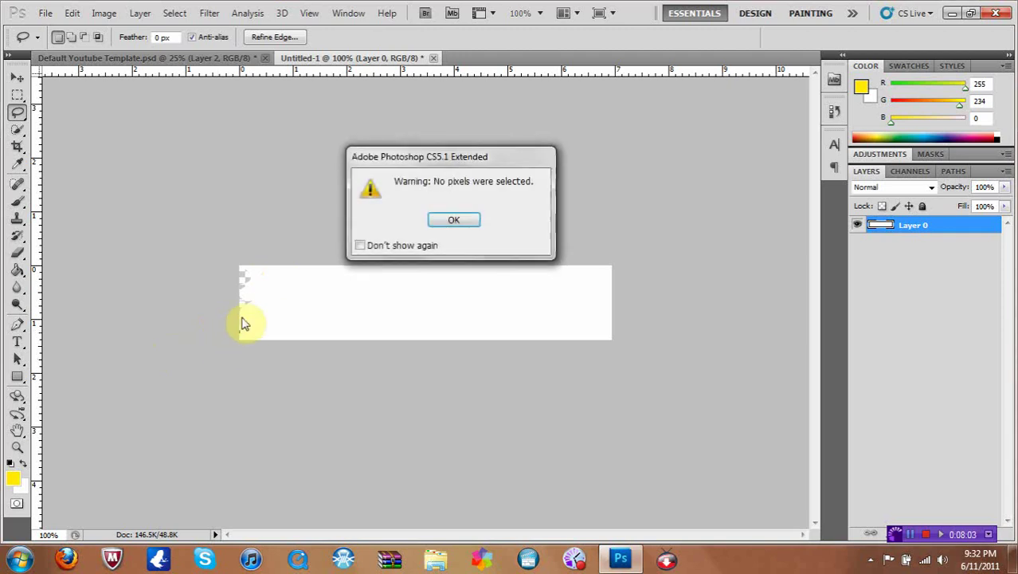
click(469, 216)
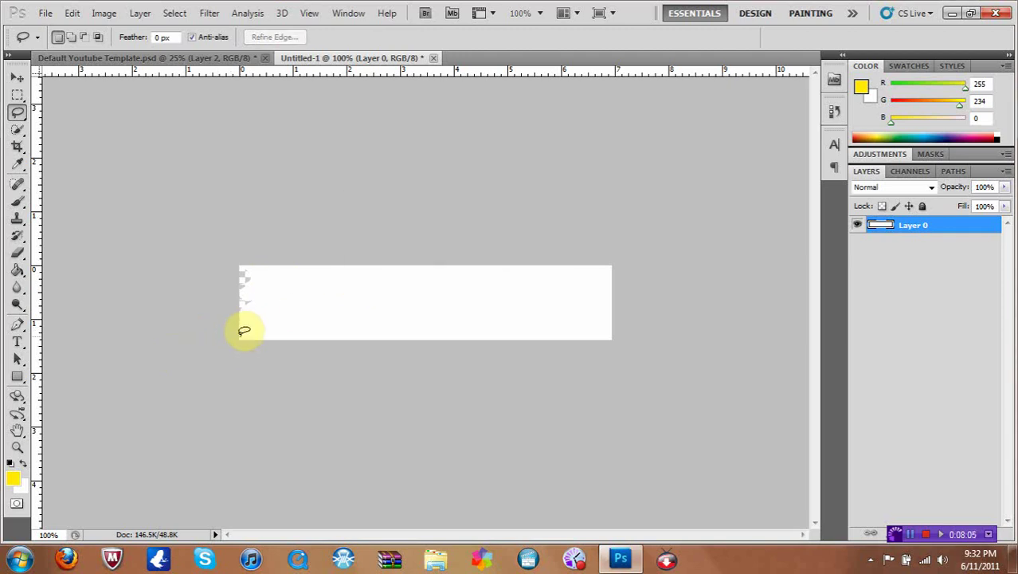
mouse_move(241, 337)
mouse_down()
mouse_move(251, 322)
mouse_move(225, 318)
mouse_up()
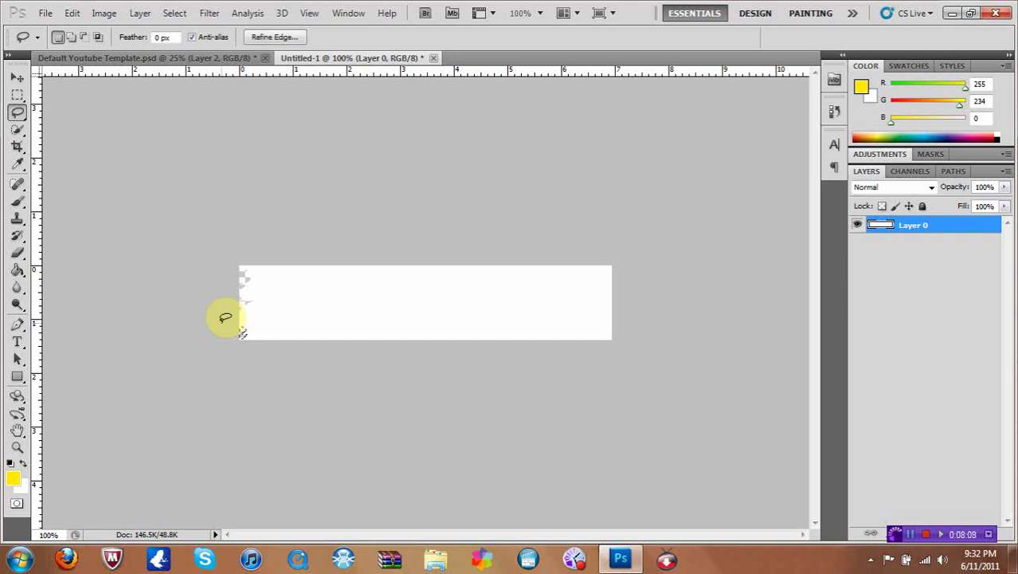
Step: Cut jagged lasso-shaped notches out of the white strip's right edge
mouse_move(608, 261)
mouse_down()
mouse_move(574, 281)
mouse_move(632, 290)
mouse_up()
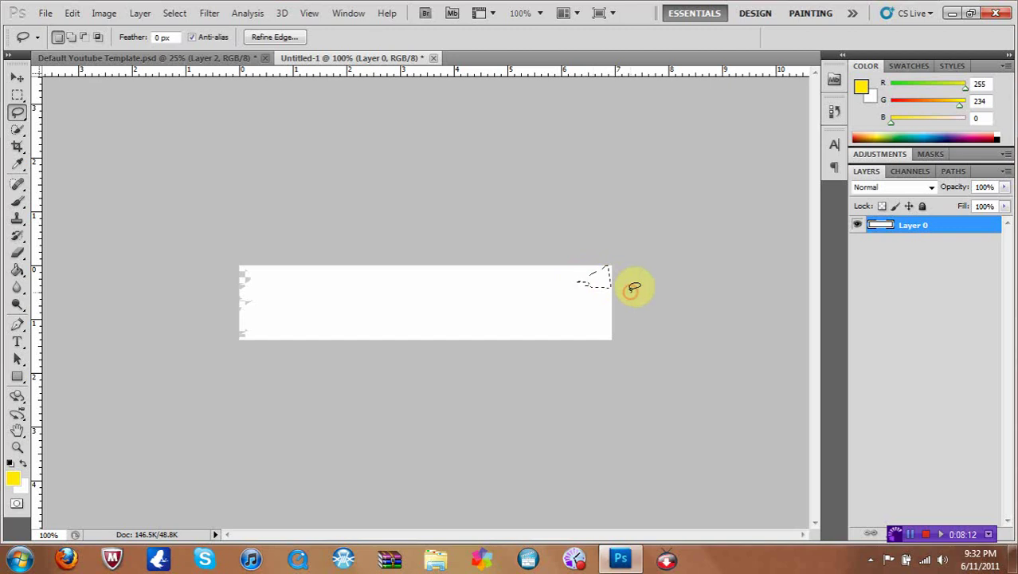
click(629, 291)
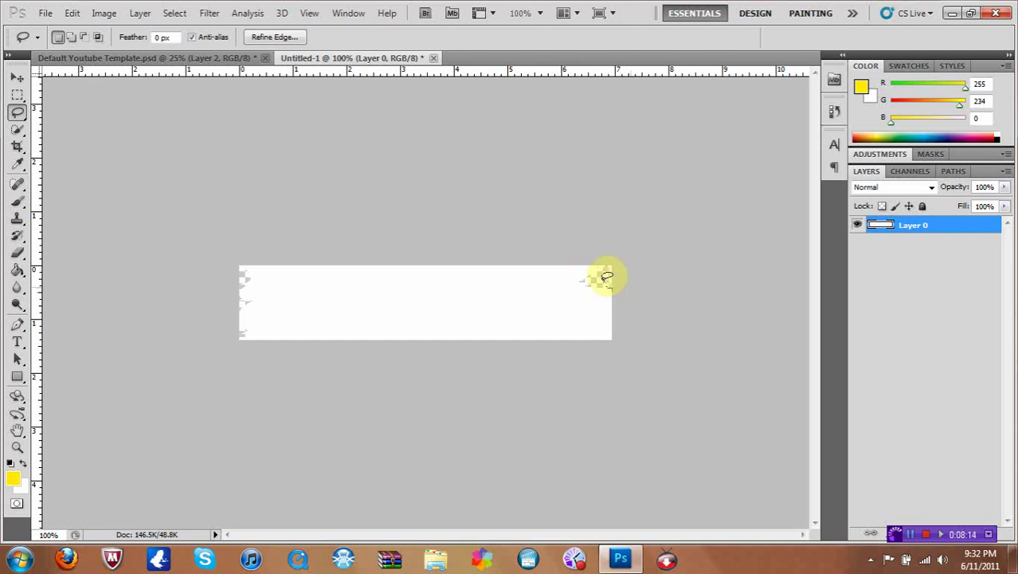
click(624, 245)
mouse_move(637, 266)
mouse_down()
mouse_move(613, 304)
mouse_move(621, 291)
mouse_move(600, 299)
mouse_move(633, 327)
mouse_up()
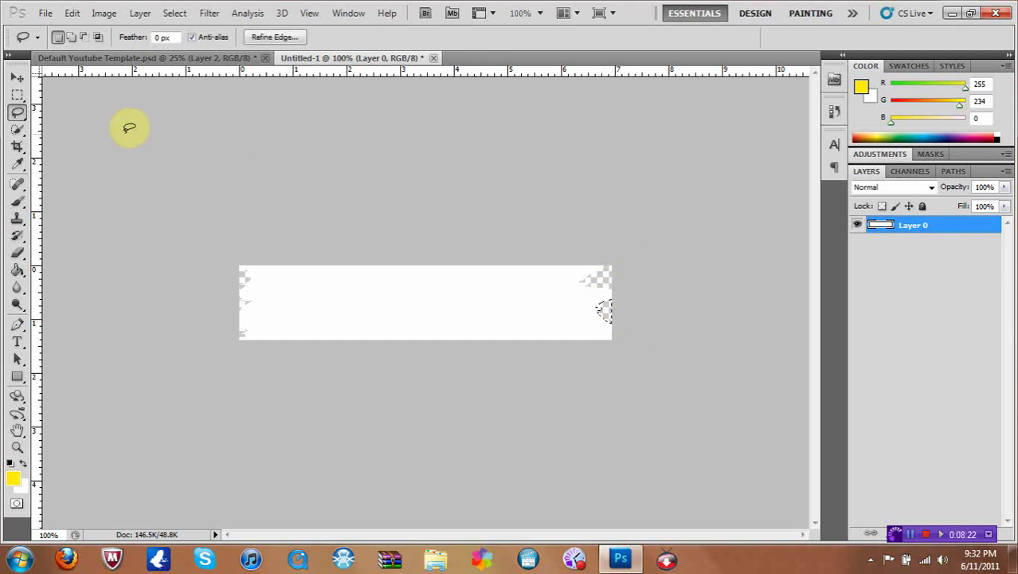
Step: Set the strip's opacity to 78% and copy it into Default Youtube Template.psd as the topmost layer
click(17, 78)
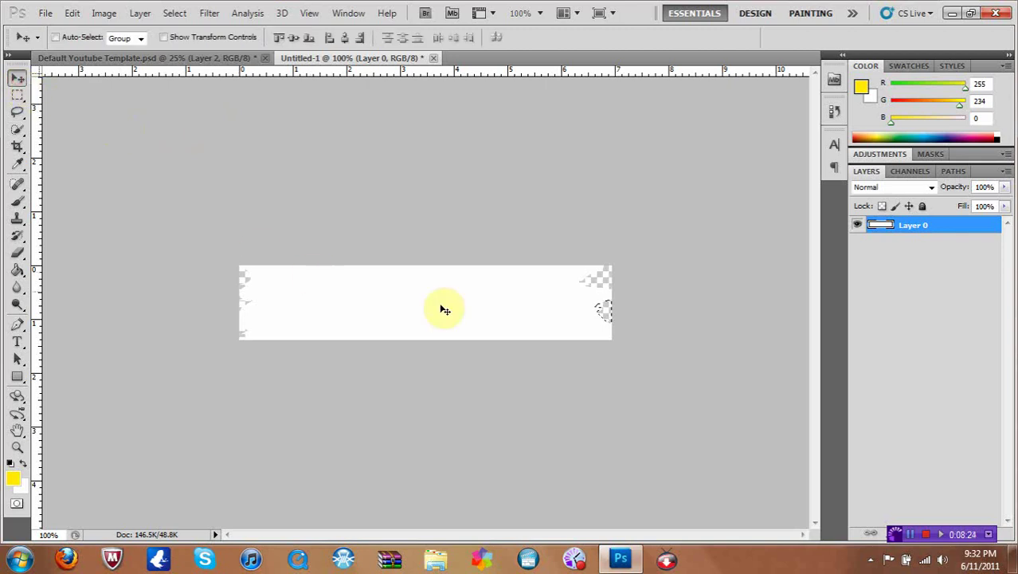
mouse_move(416, 269)
mouse_down()
mouse_move(385, 249)
mouse_move(411, 266)
mouse_up()
click(1004, 187)
mouse_move(1002, 203)
mouse_down()
mouse_move(968, 207)
mouse_move(990, 206)
mouse_up()
drag(382, 293, 450, 294)
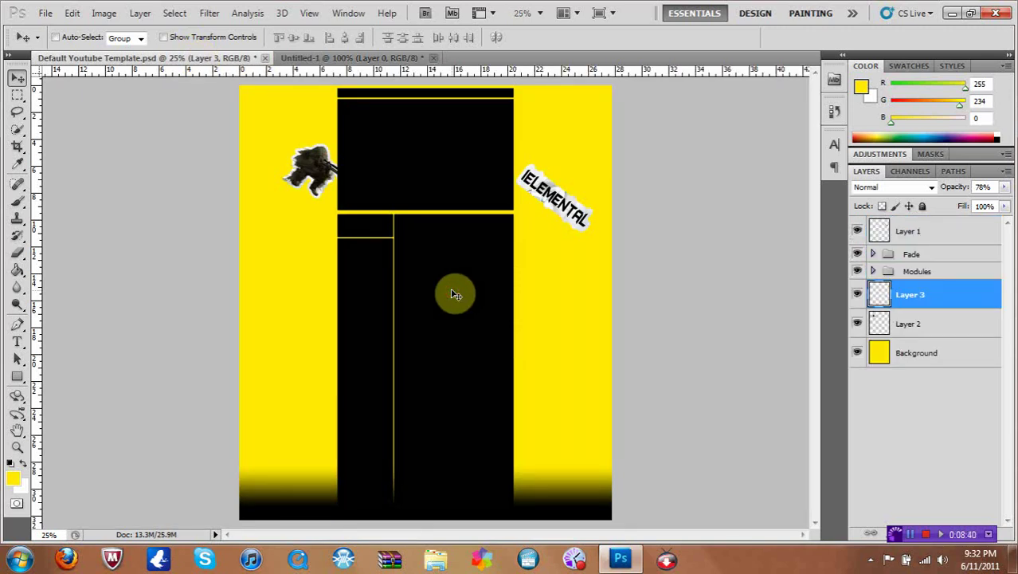
drag(931, 301, 908, 223)
Step: Scale the tape strip to 30.19% width and 50.18% height, rotate it 79.43°, and place it over the upper-left end of the IELEMENTAL cut-out
drag(484, 291, 434, 288)
key(ctrl+t)
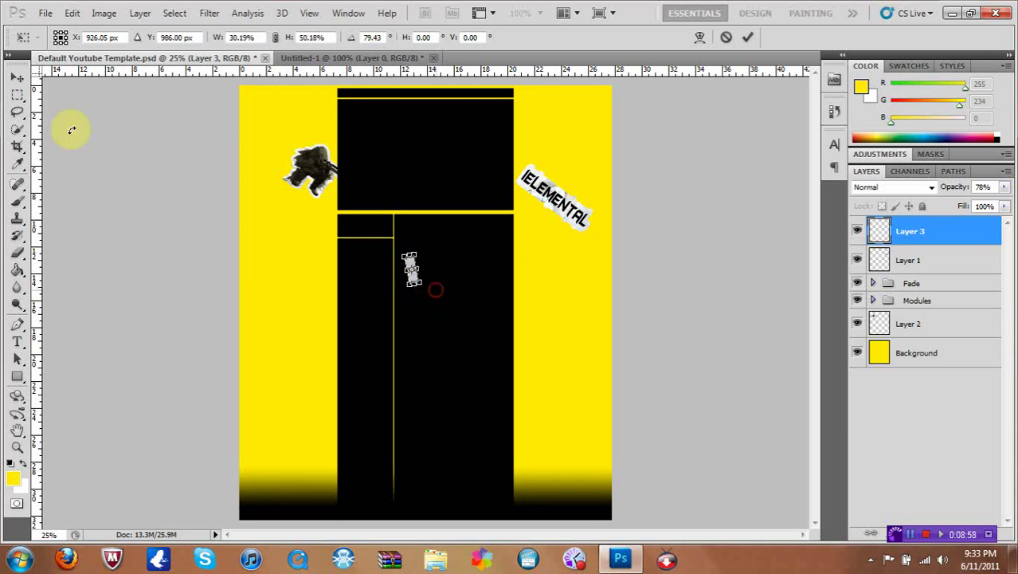
click(17, 77)
click(430, 223)
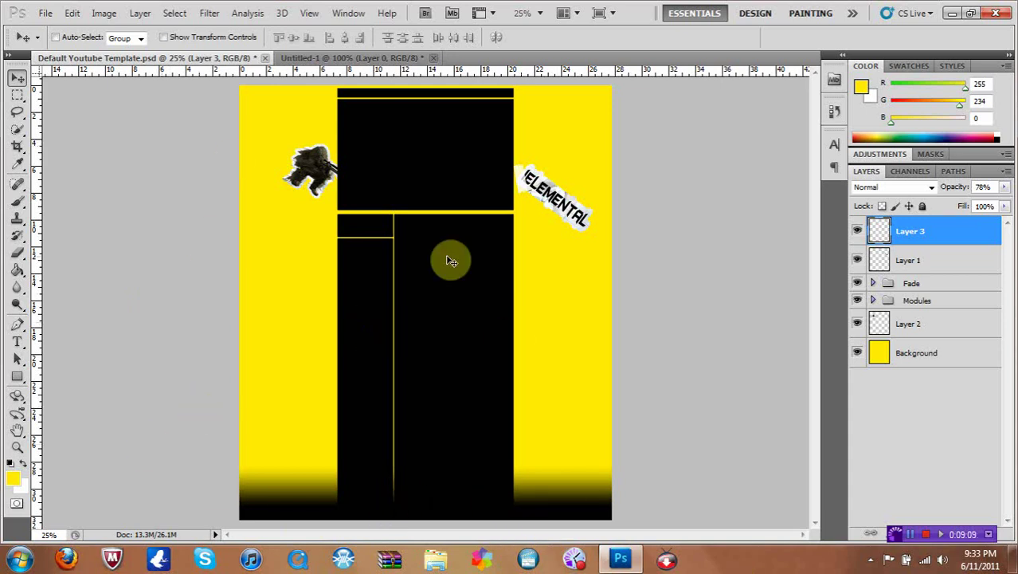
Step: Add a second tape strip scaled to 33.60% width and 48.00% height, rotated 74.11°, over the lower-right end of the IELEMENTAL cut-out
click(317, 61)
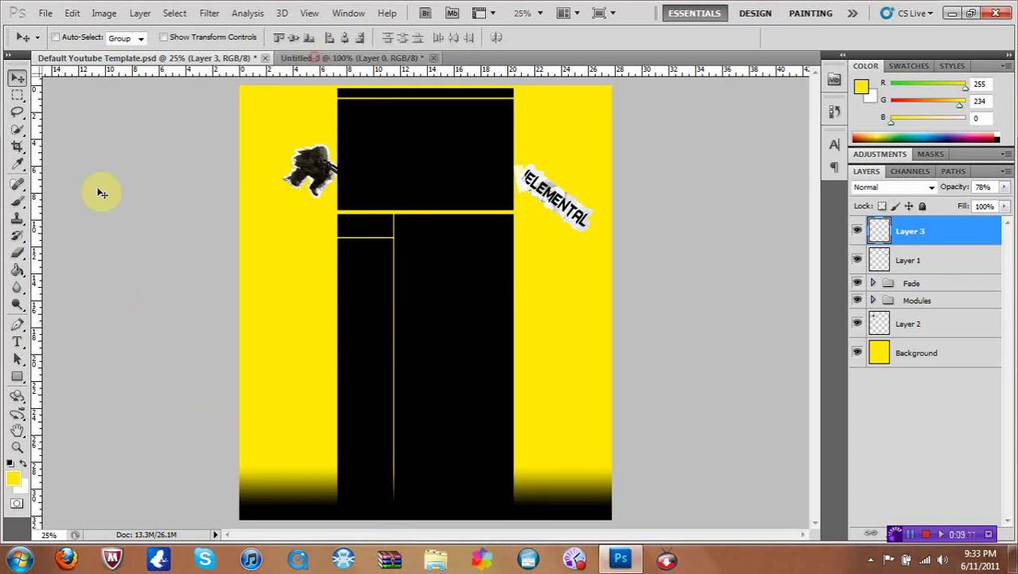
drag(182, 57, 496, 271)
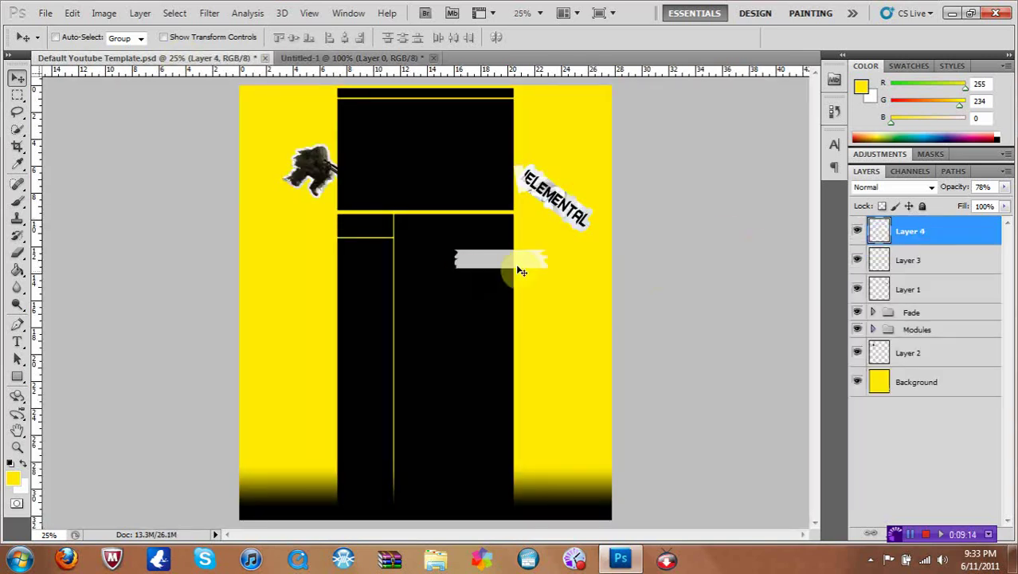
key(ctrl+t)
drag(547, 251, 502, 303)
key(v)
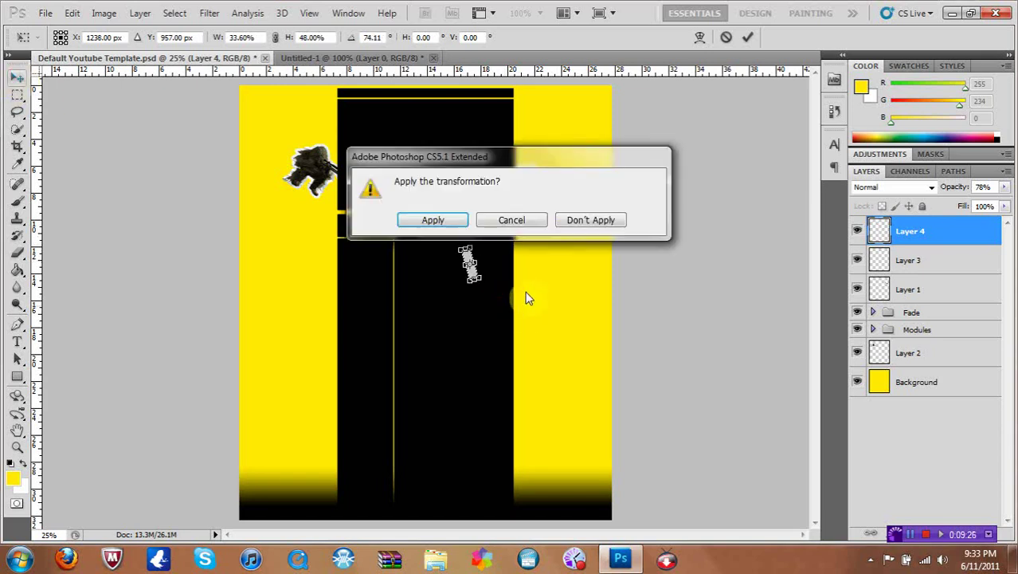
click(444, 220)
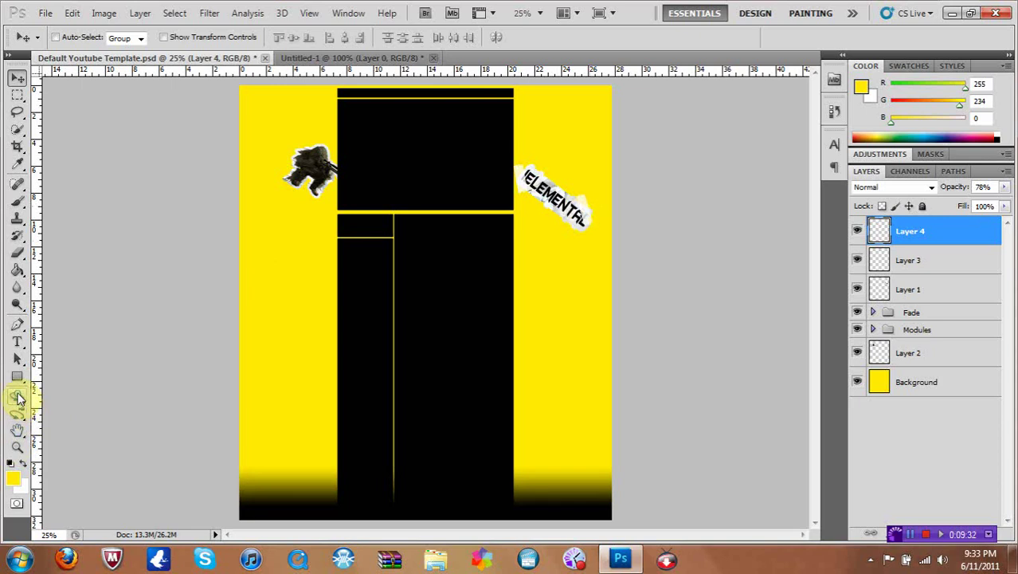
Step: Inspect the taped IELEMENTAL cut-out up close, then return to the full template view
click(17, 446)
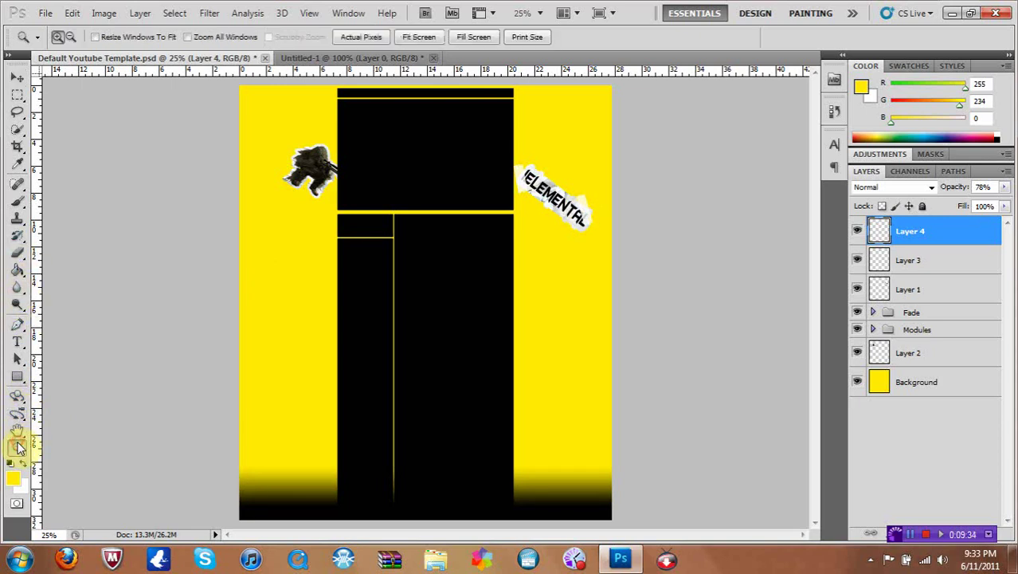
click(555, 191)
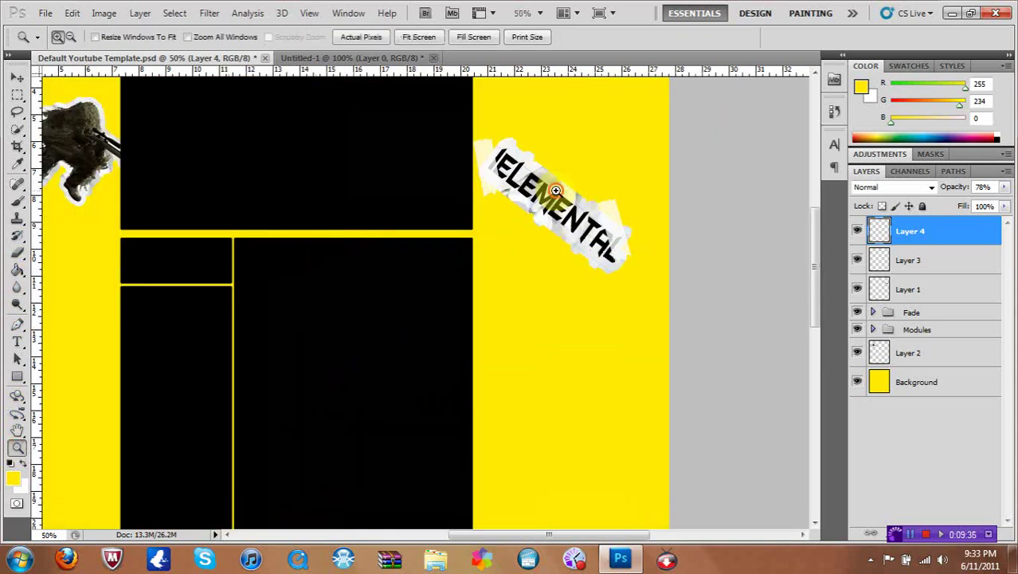
click(555, 191)
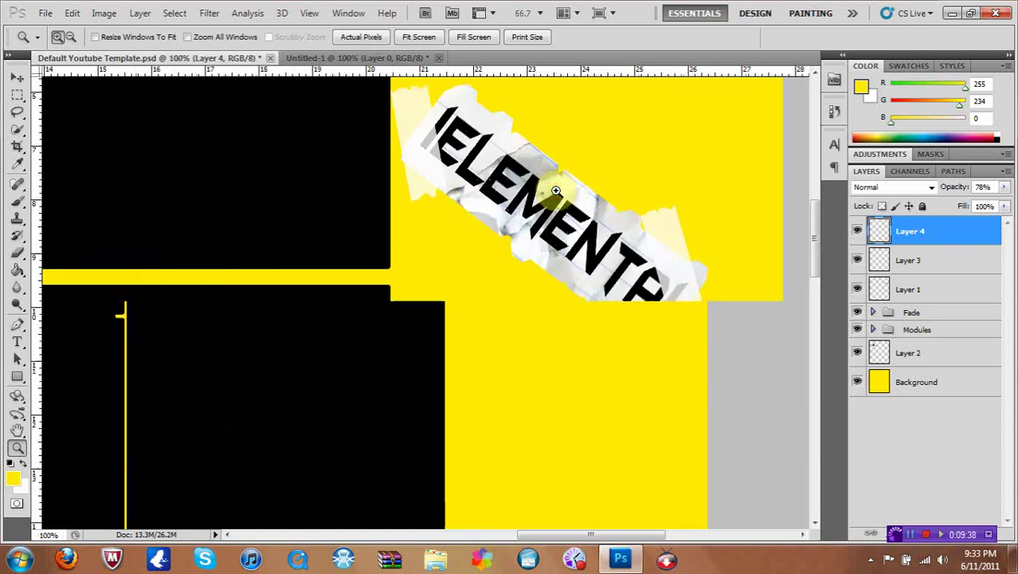
drag(813, 231, 814, 226)
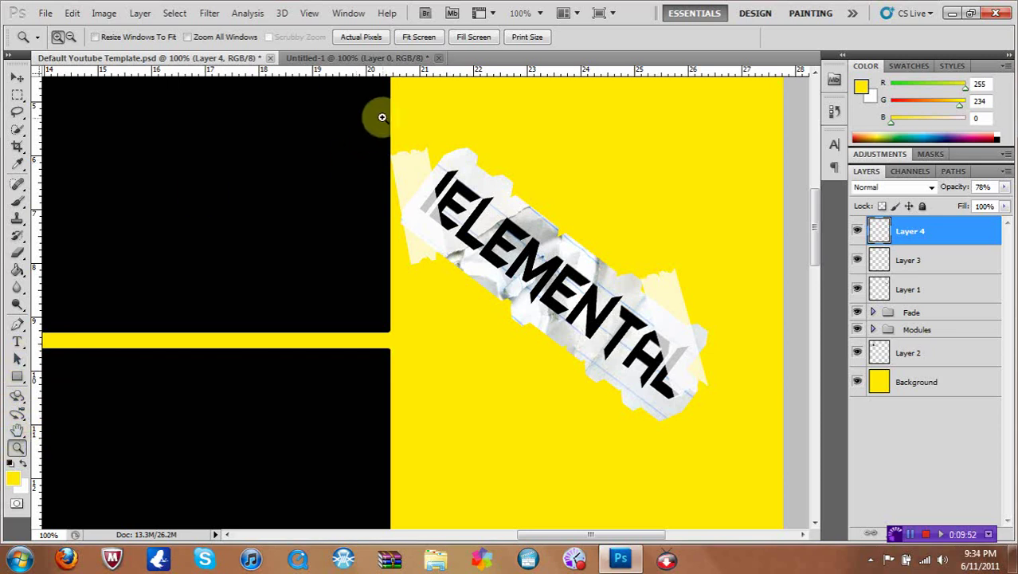
click(427, 40)
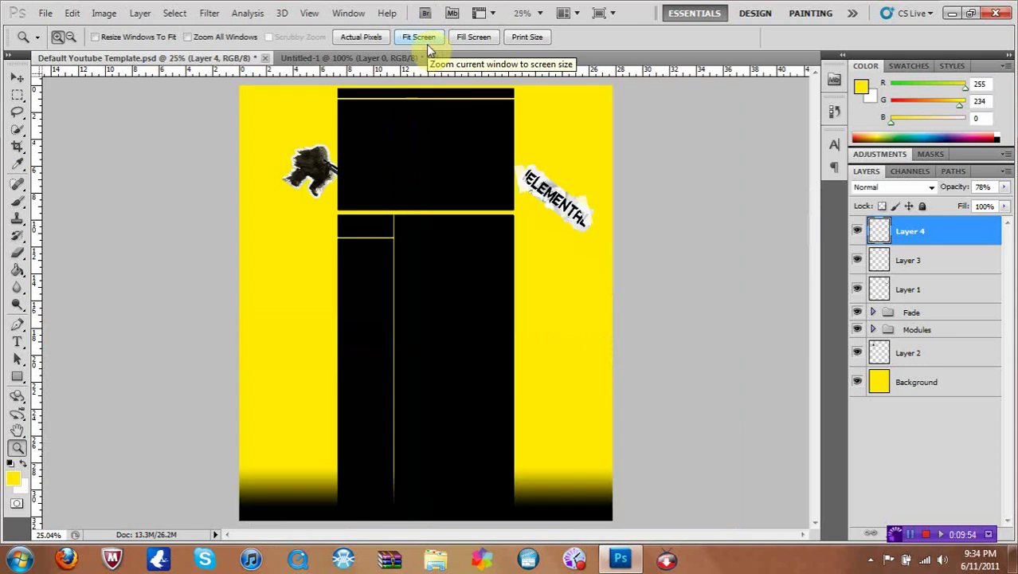